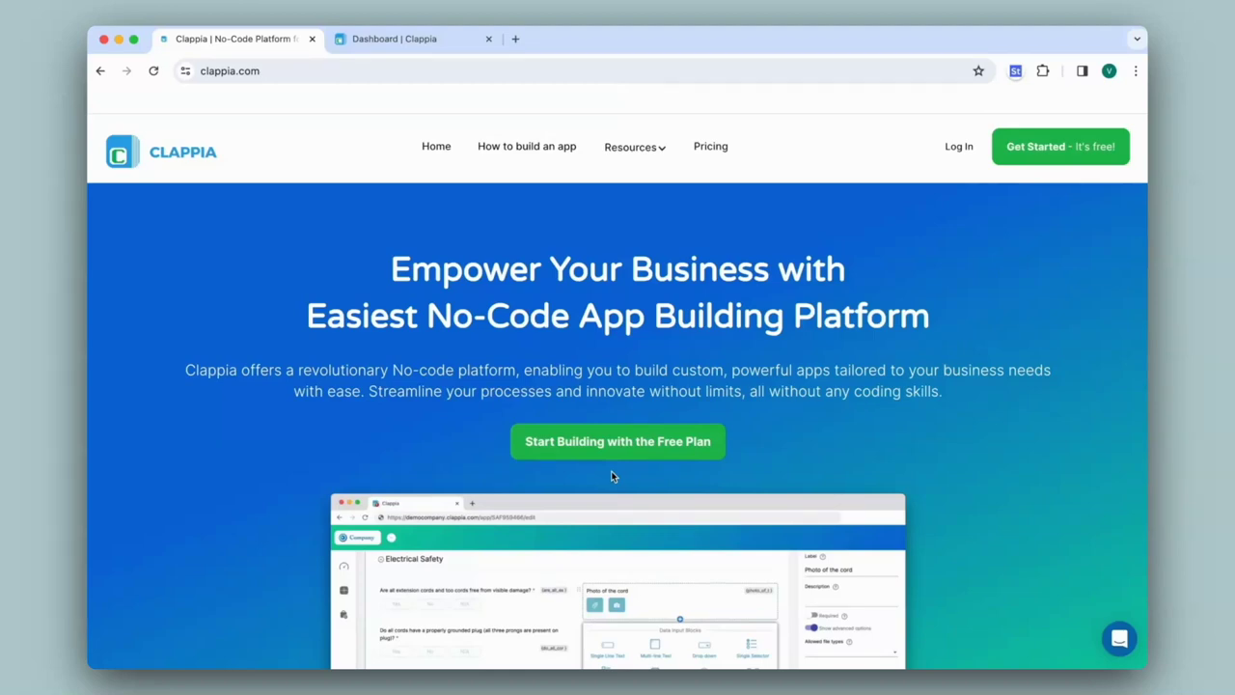
Step: Switch to the Clappia dashboard tab, which lists the Inventory, Employee MIS and Sales Lead apps
click(419, 44)
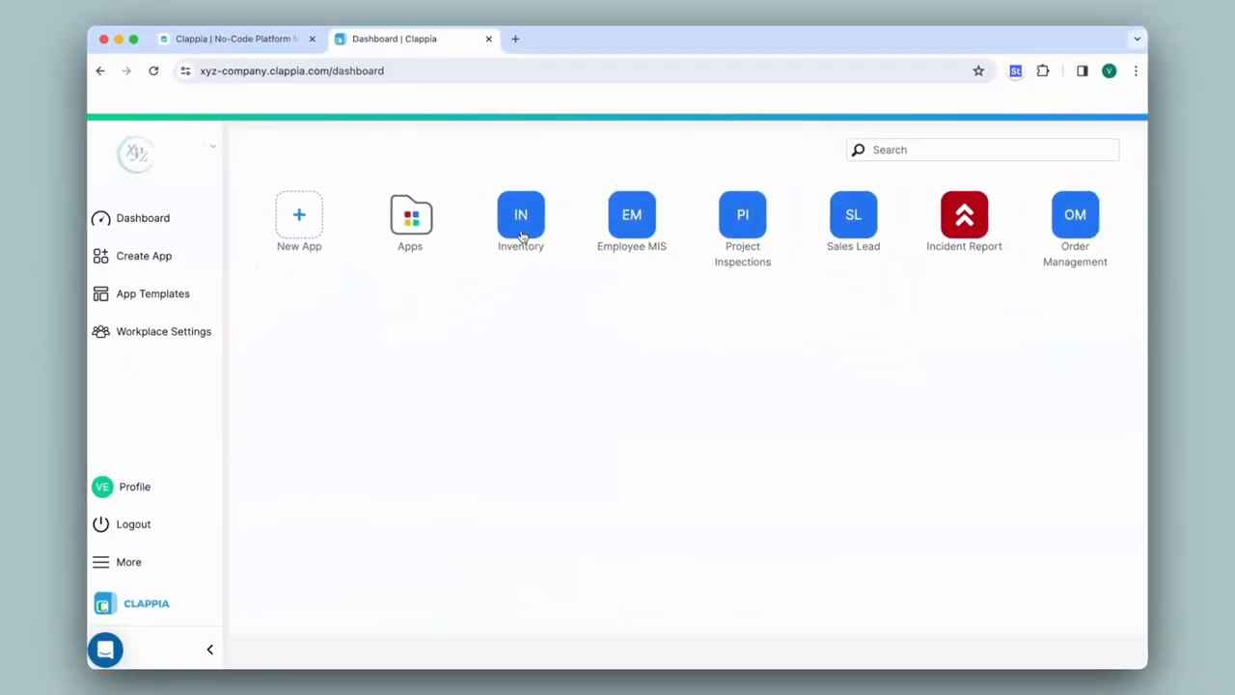
Step: Open the Inventory app and copy the saved item_code/item_type/brandmake/price prefill link from Notes
click(521, 237)
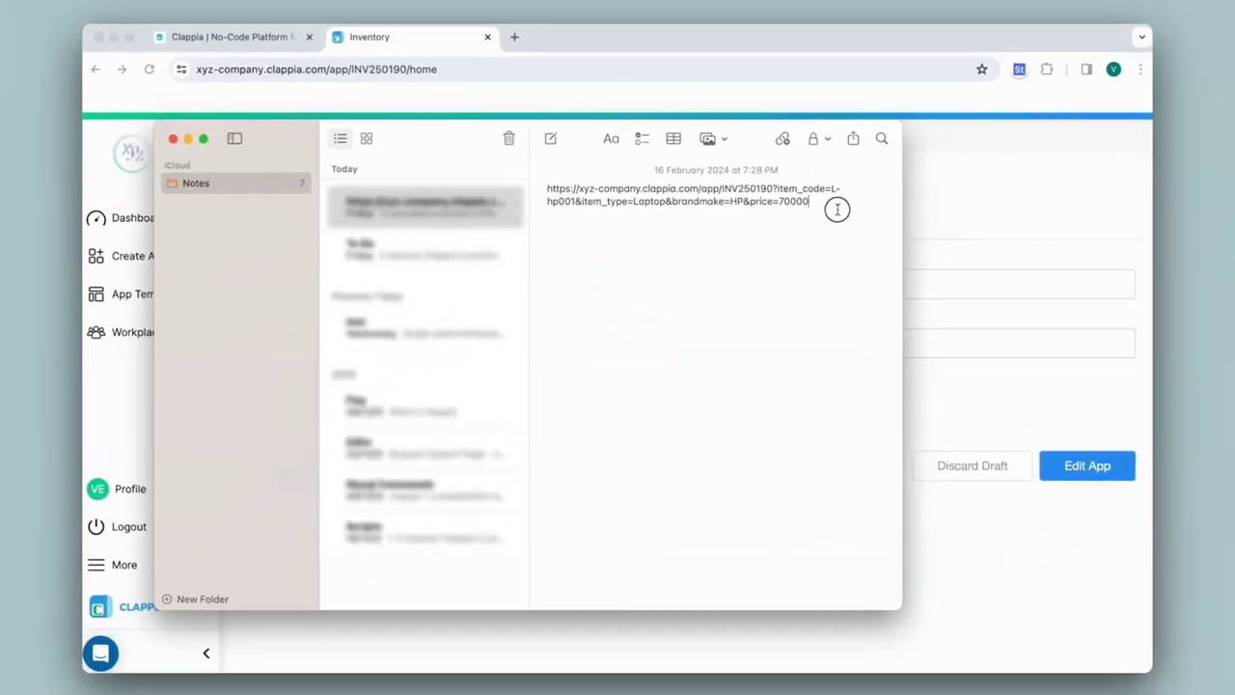
drag(1058, 257, 481, 225)
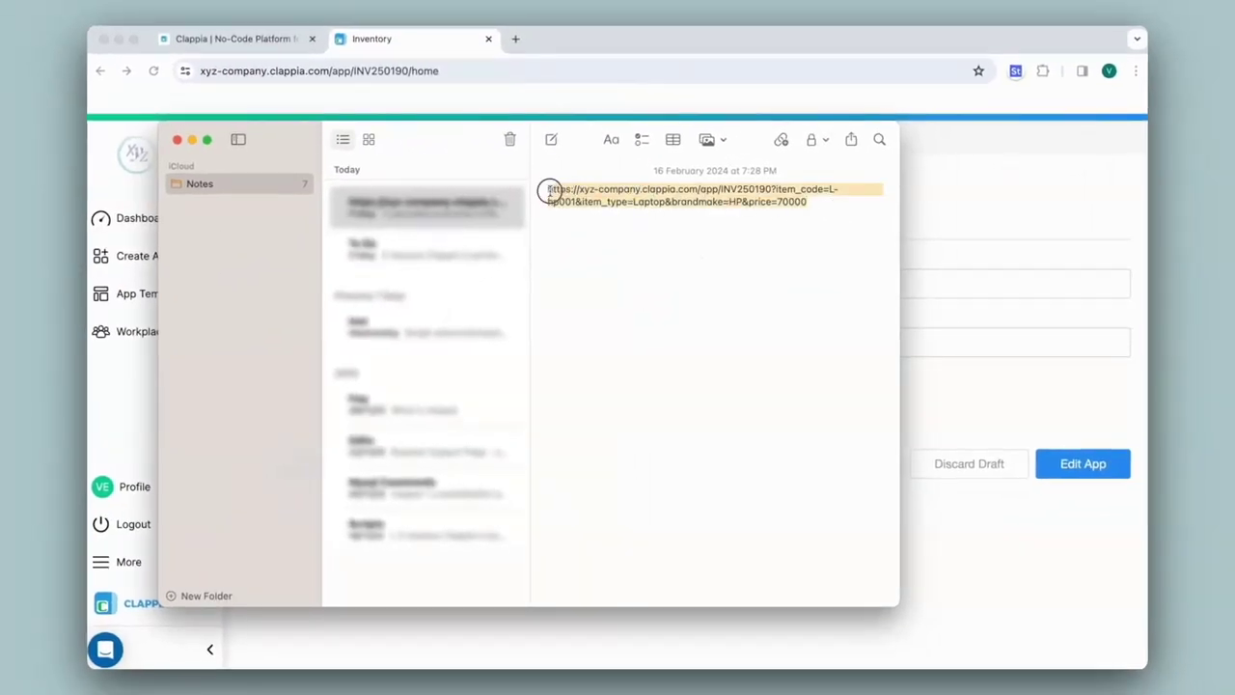
key(super+c)
click(518, 71)
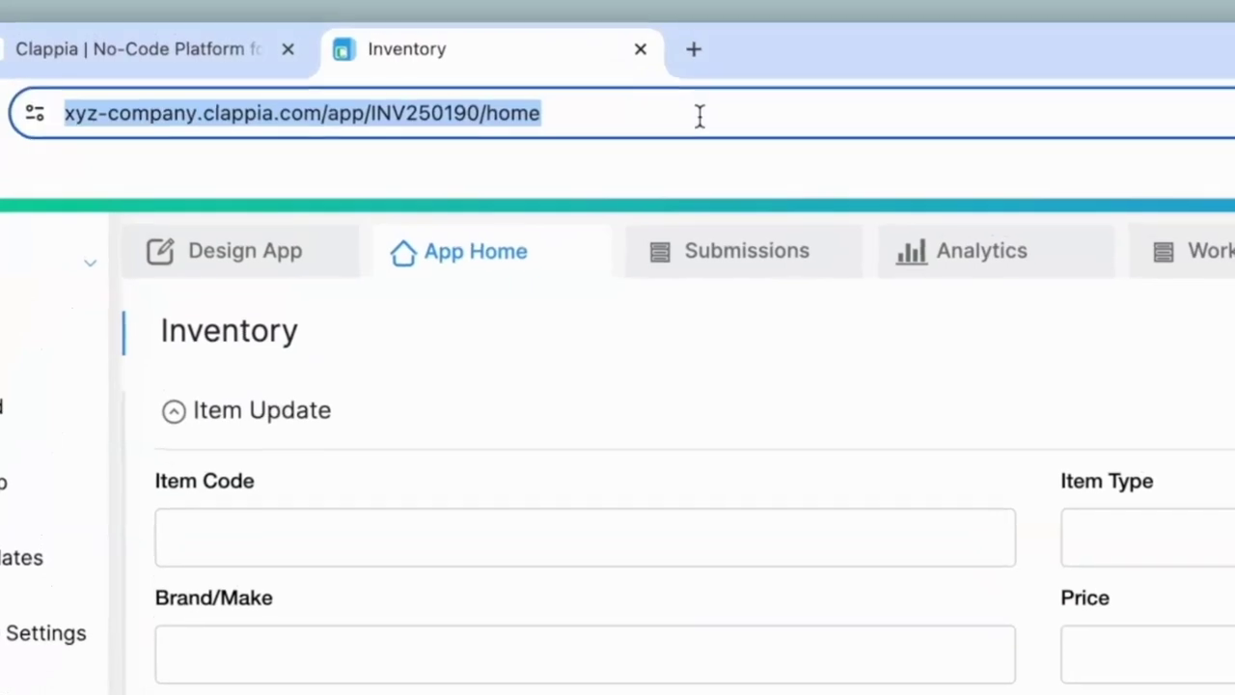
Step: Load the link prefilling L-hp001, Laptop, HP and 70000, then enter stock 100 and brand Dell
key(super+v)
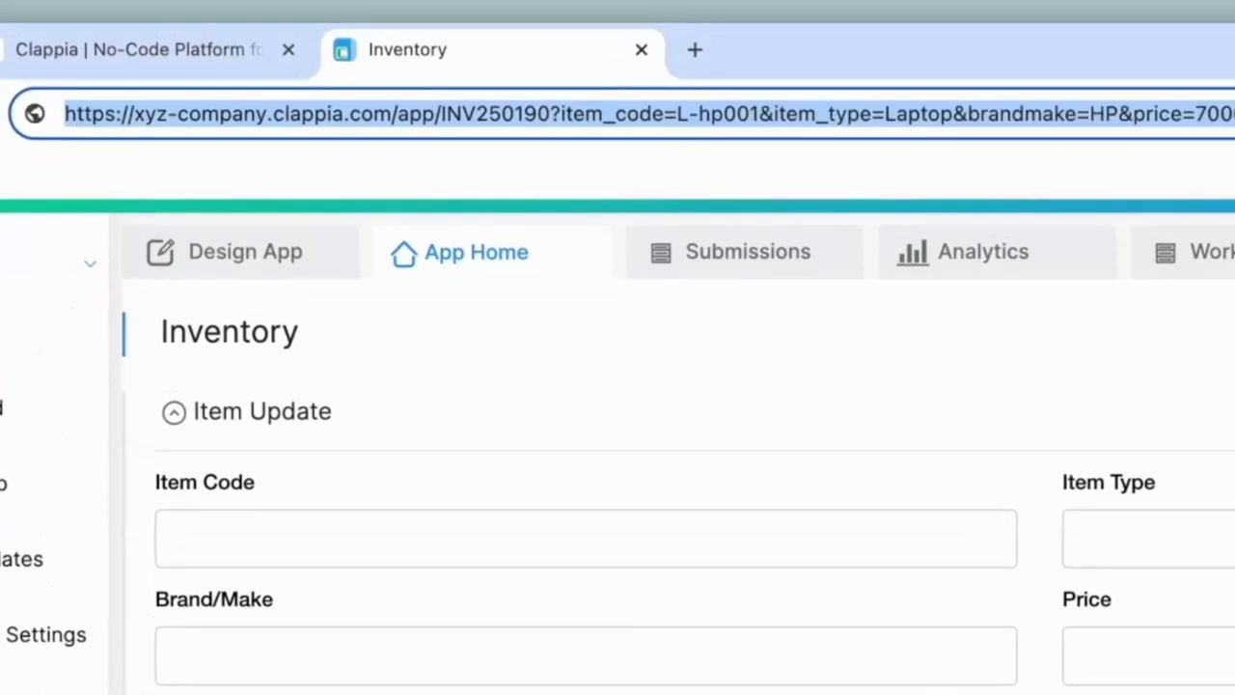
key(Return)
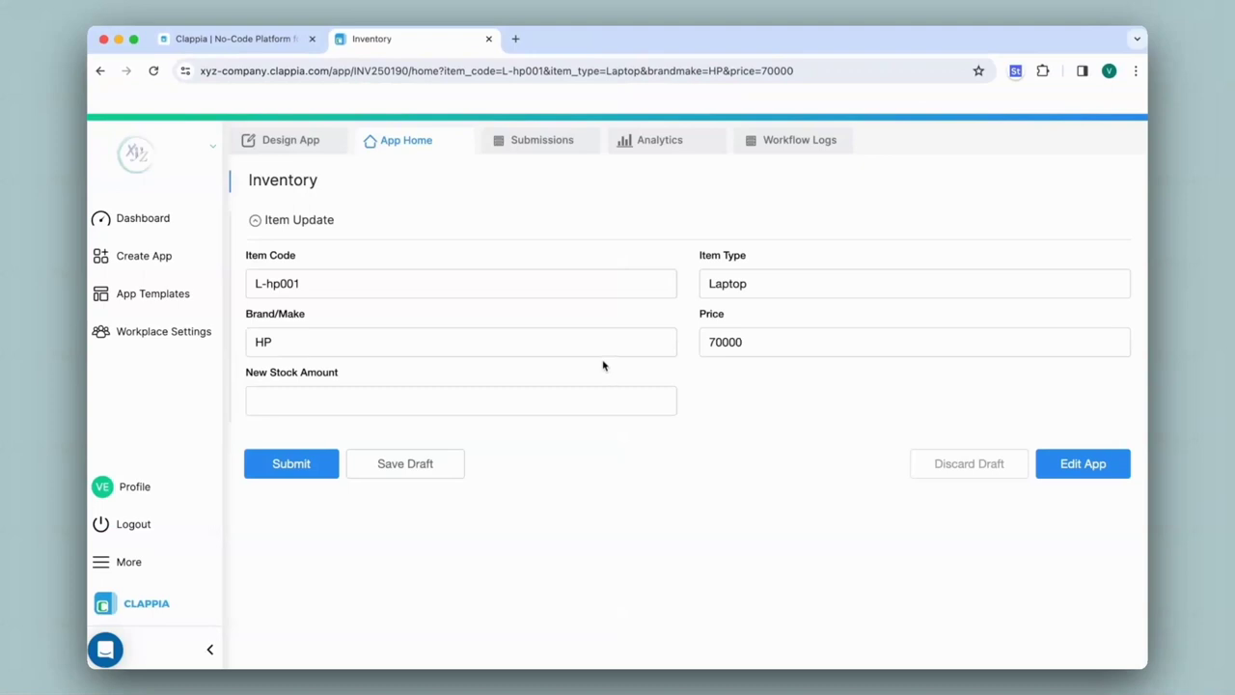
click(479, 404)
text(100)
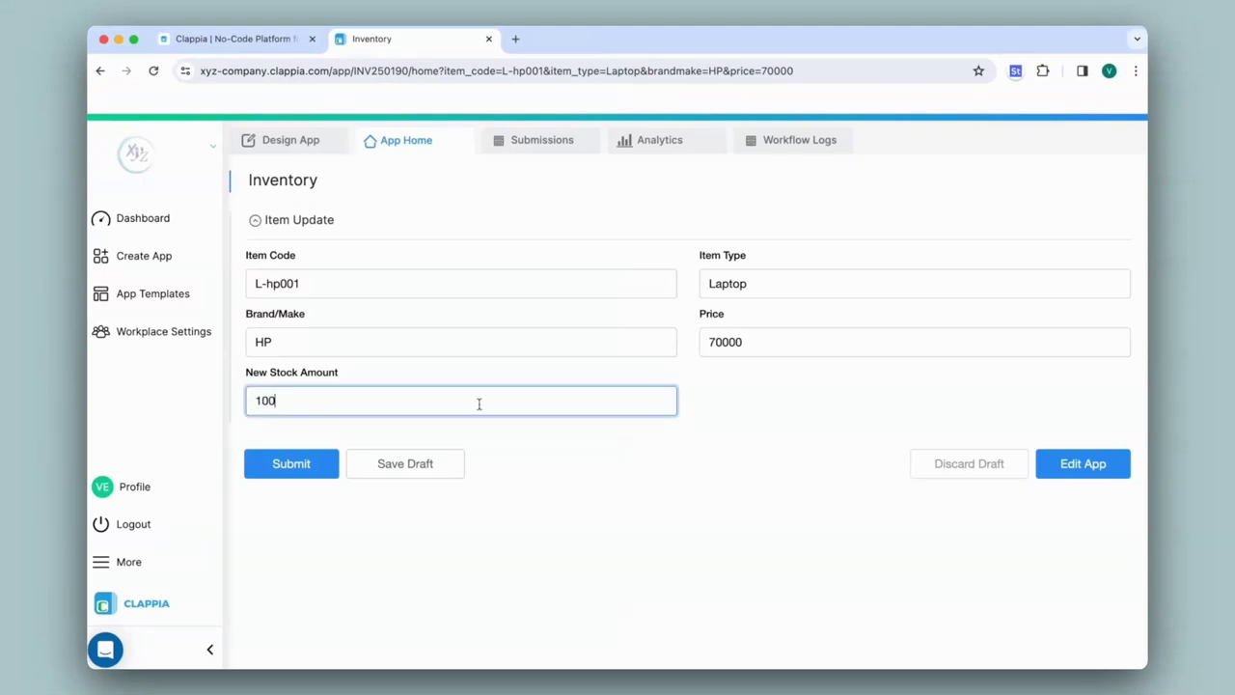
key(shift+Tab)
text(Dell)
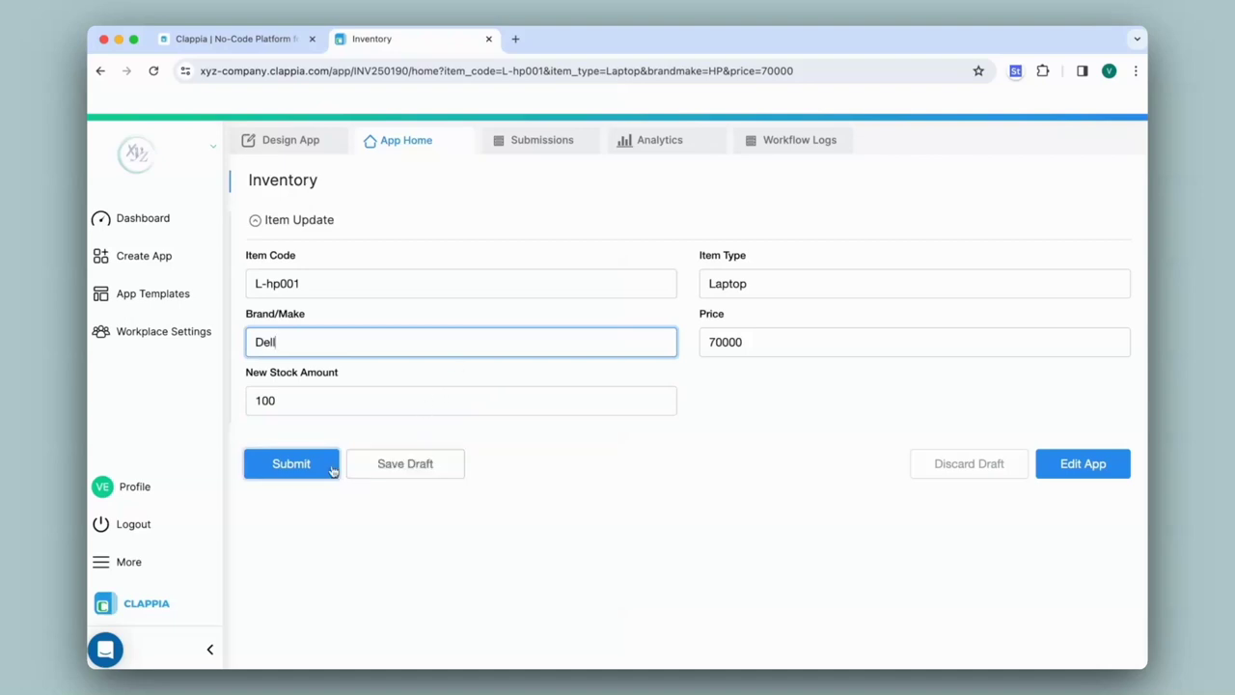
click(282, 145)
Step: Trim '/edit/design' from the app URL and end it with '?' for query parameters
click(328, 313)
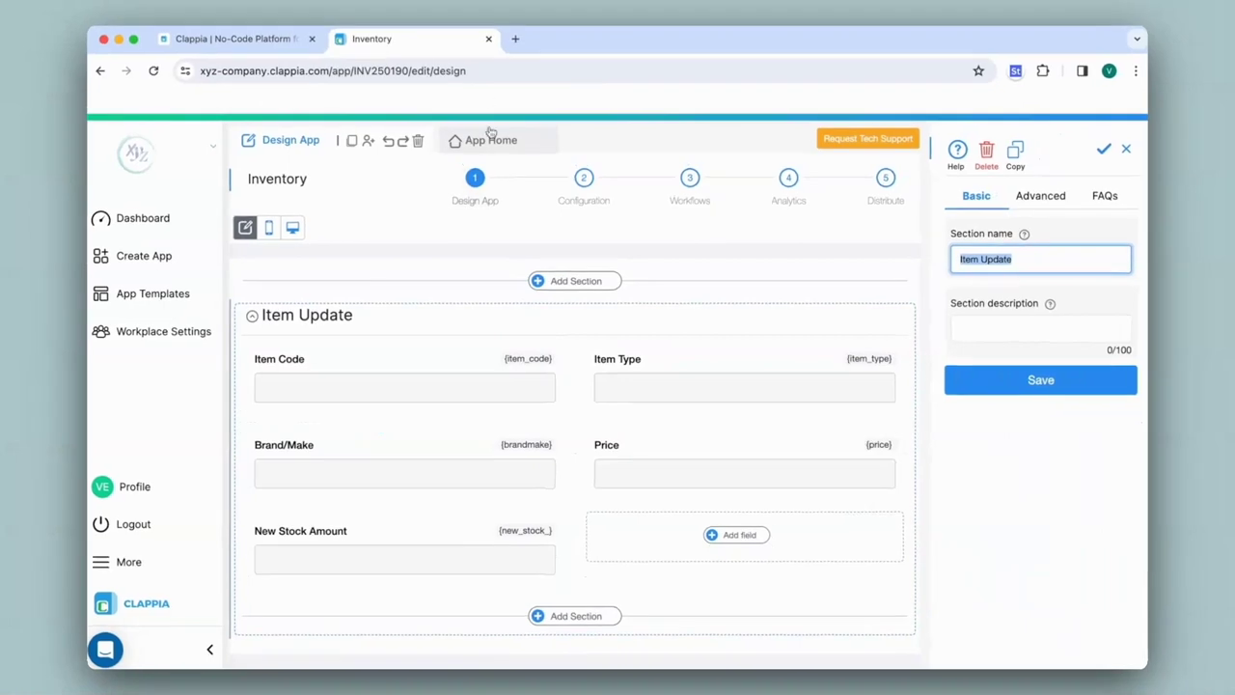
drag(450, 44, 400, 44)
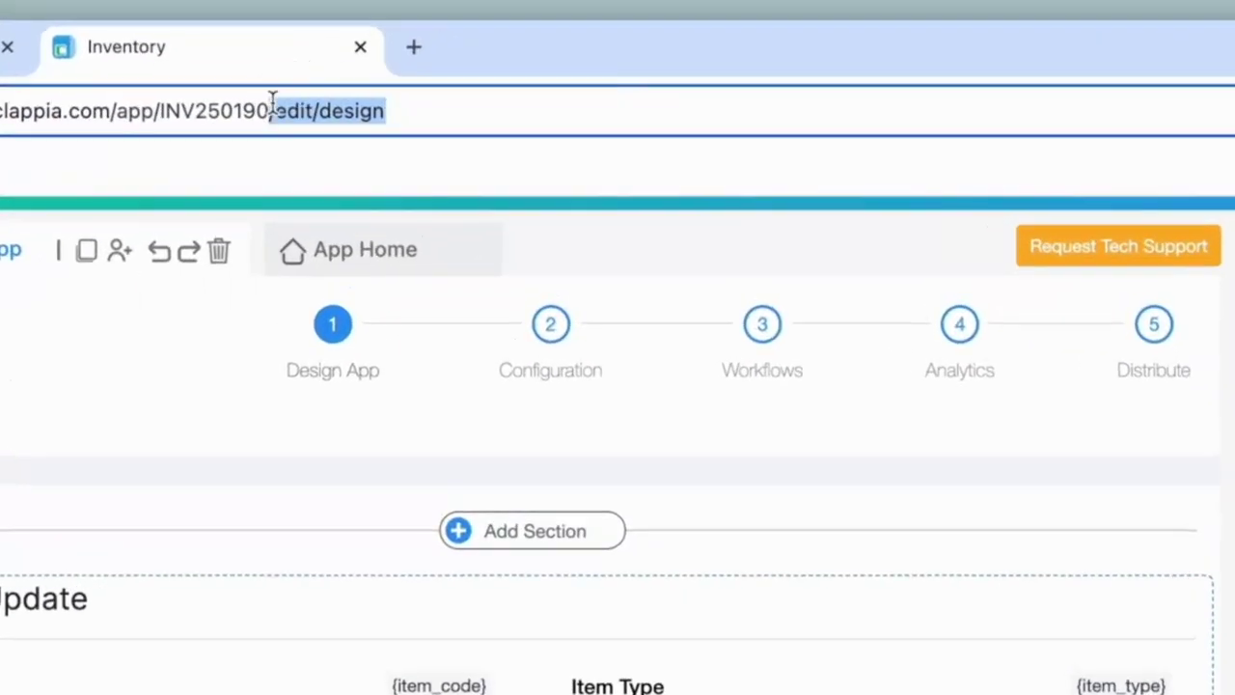
key(BackSpace)
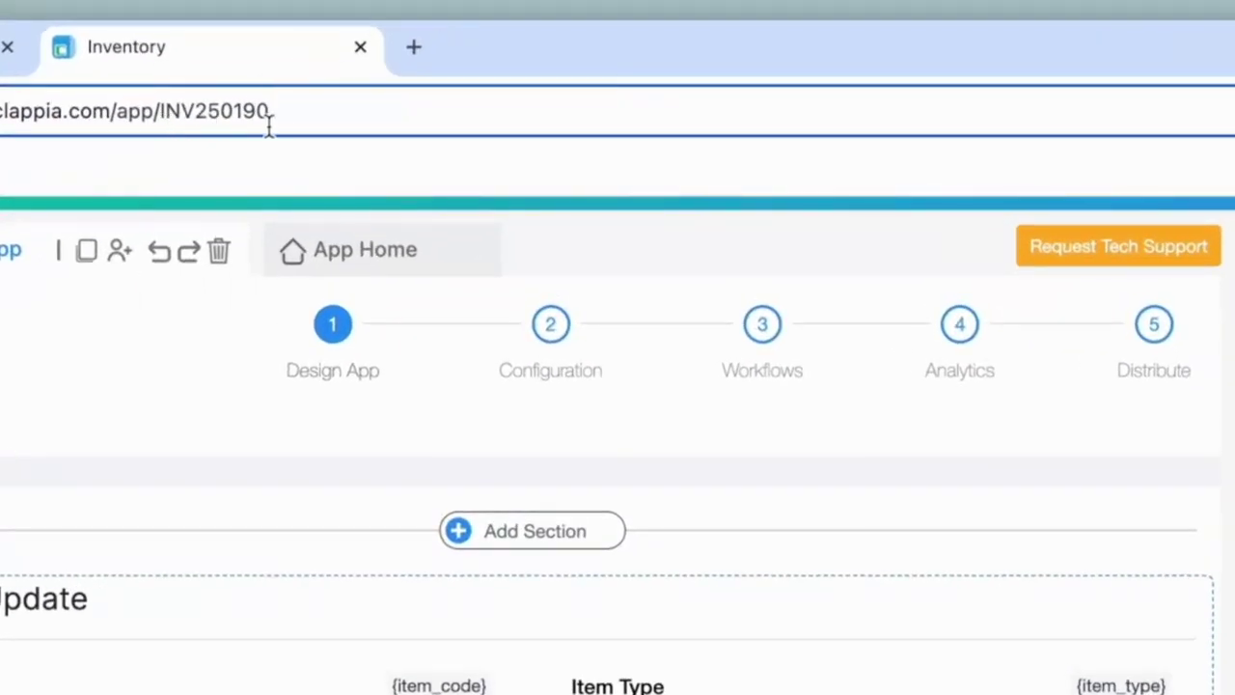
key(BackSpace)
text(?)
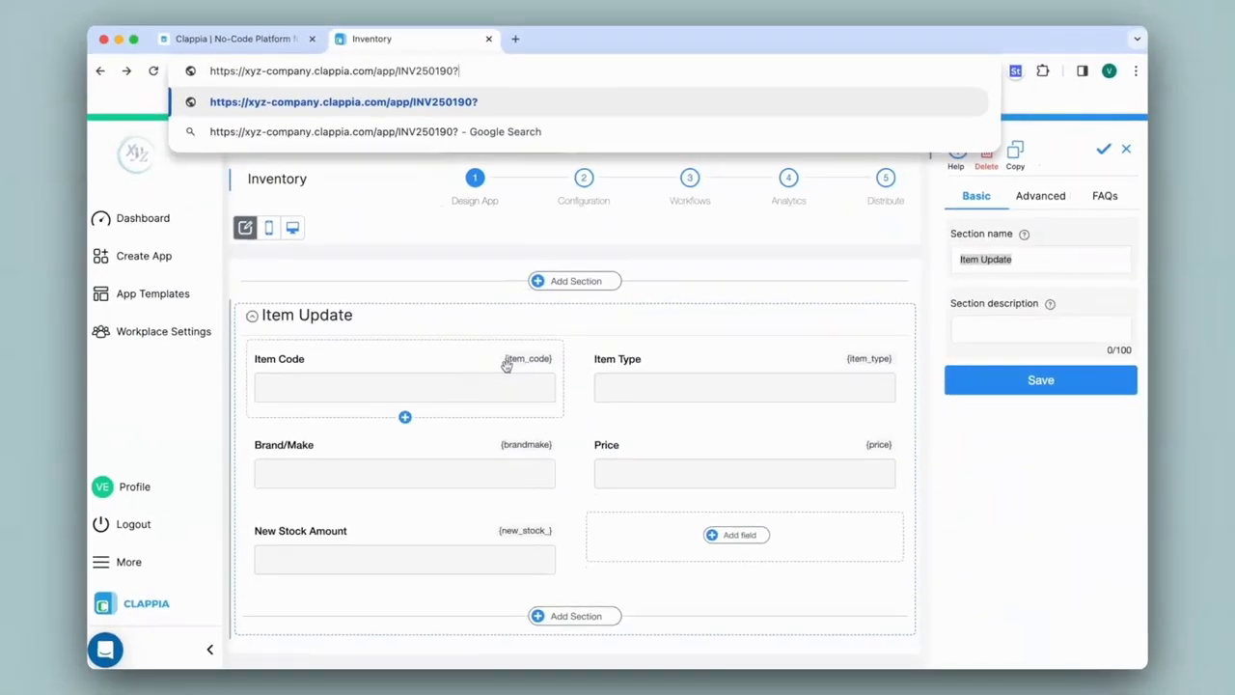
click(554, 364)
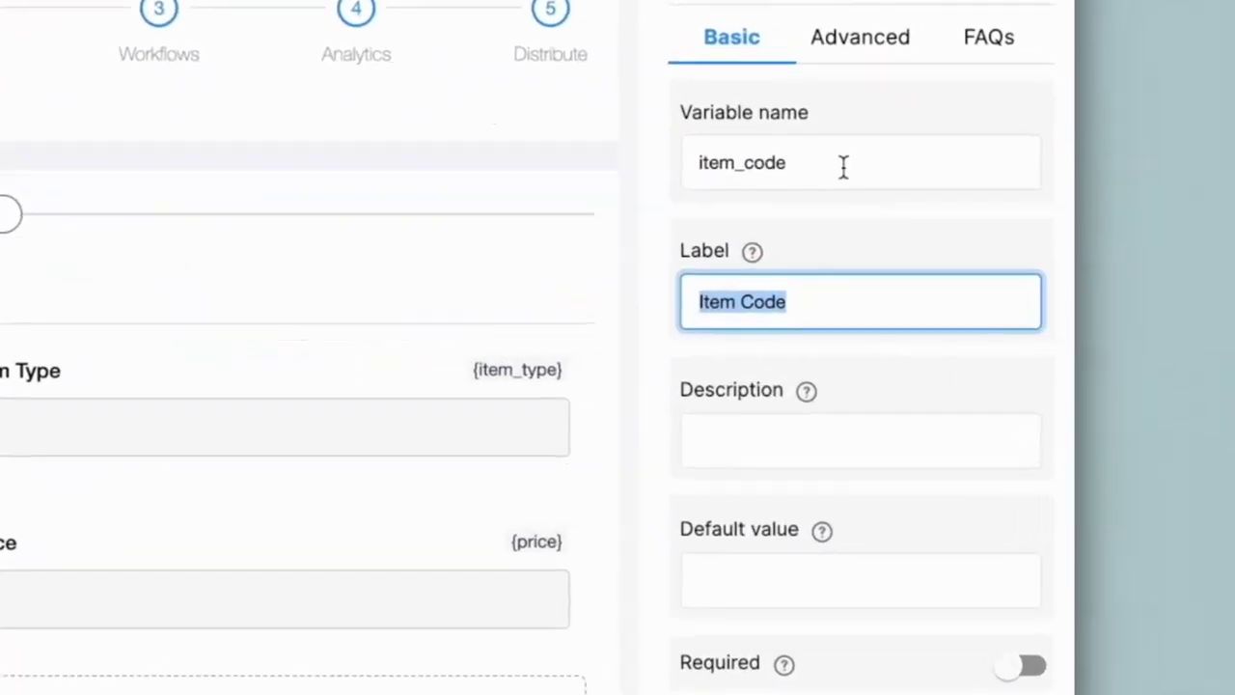
Step: Copy the item_code variable name and load the app link with item_code=Lhp0001
click(843, 165)
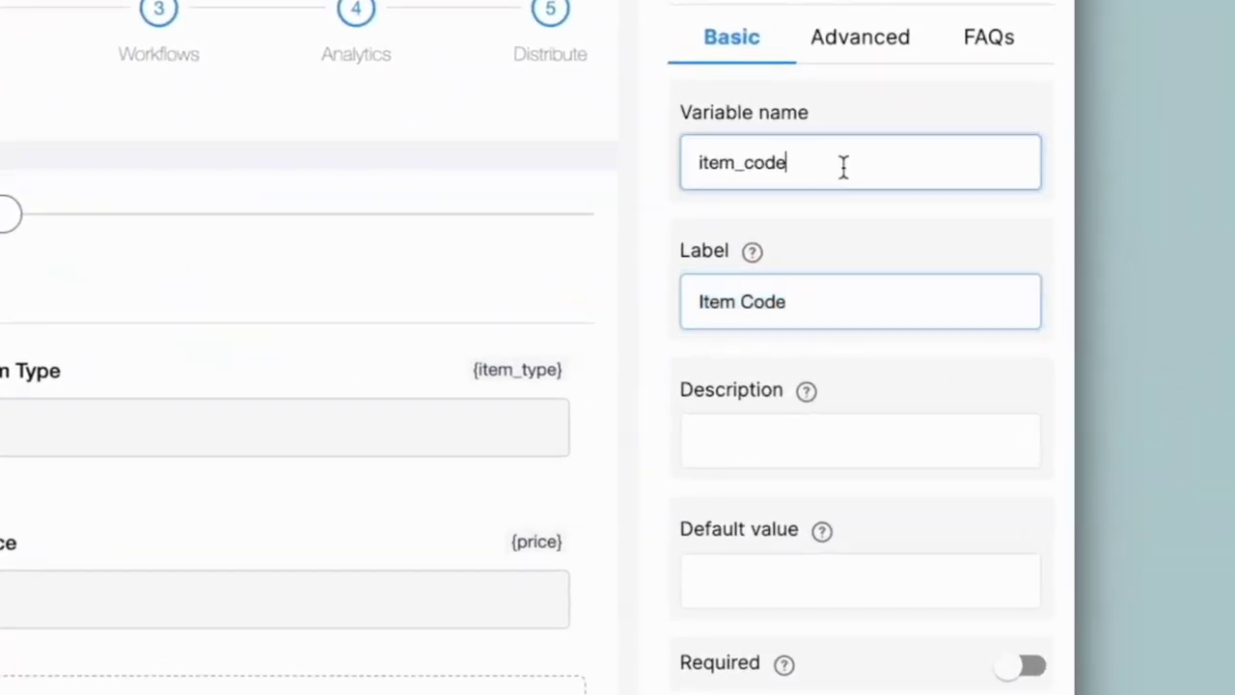
double_click(841, 165)
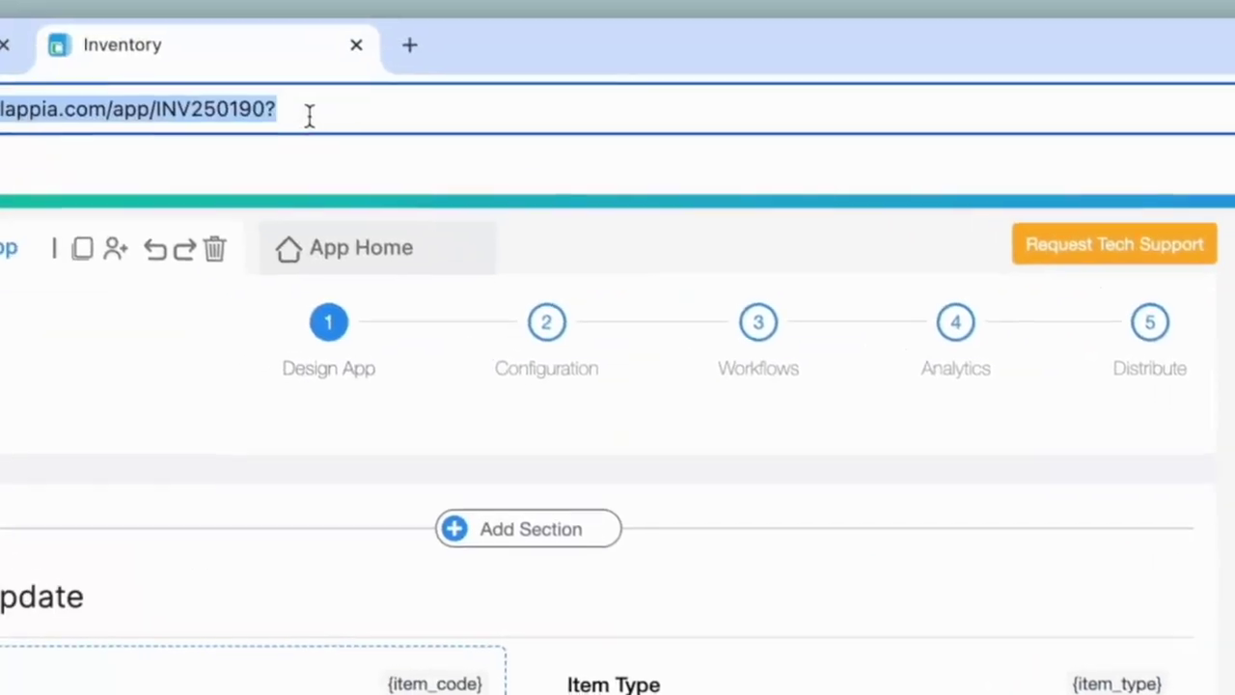
click(309, 115)
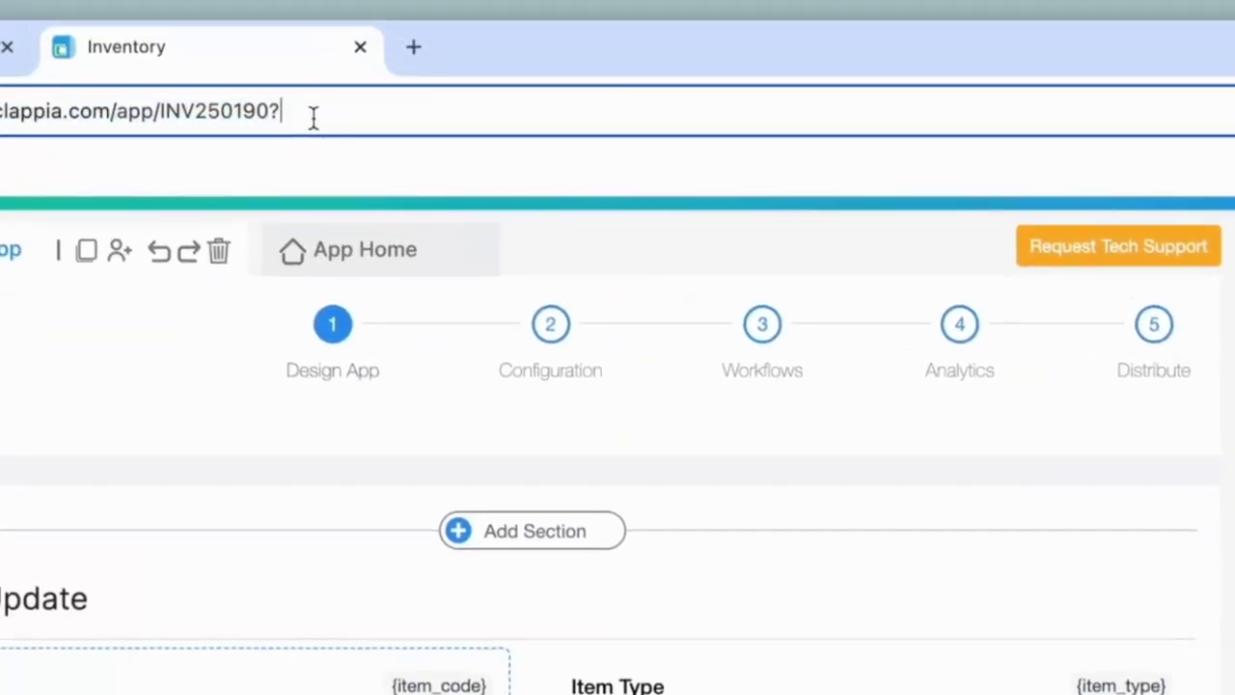
key(ctrl+v)
text(=)
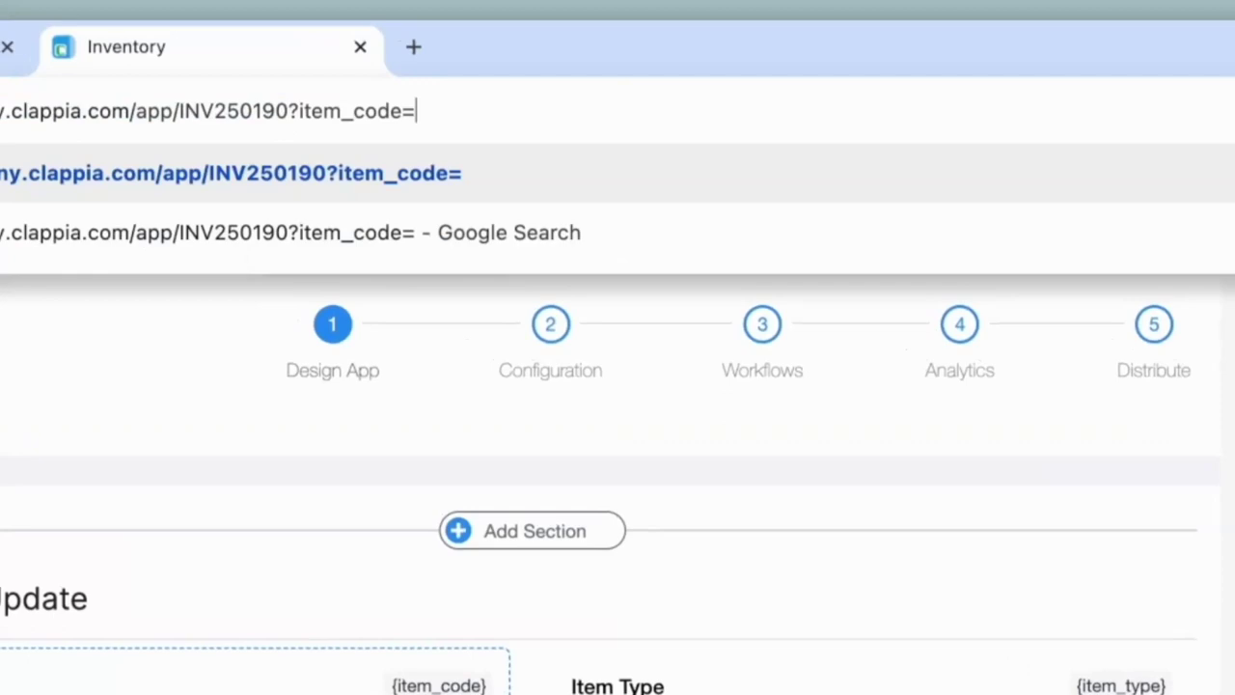
text(Lhp)
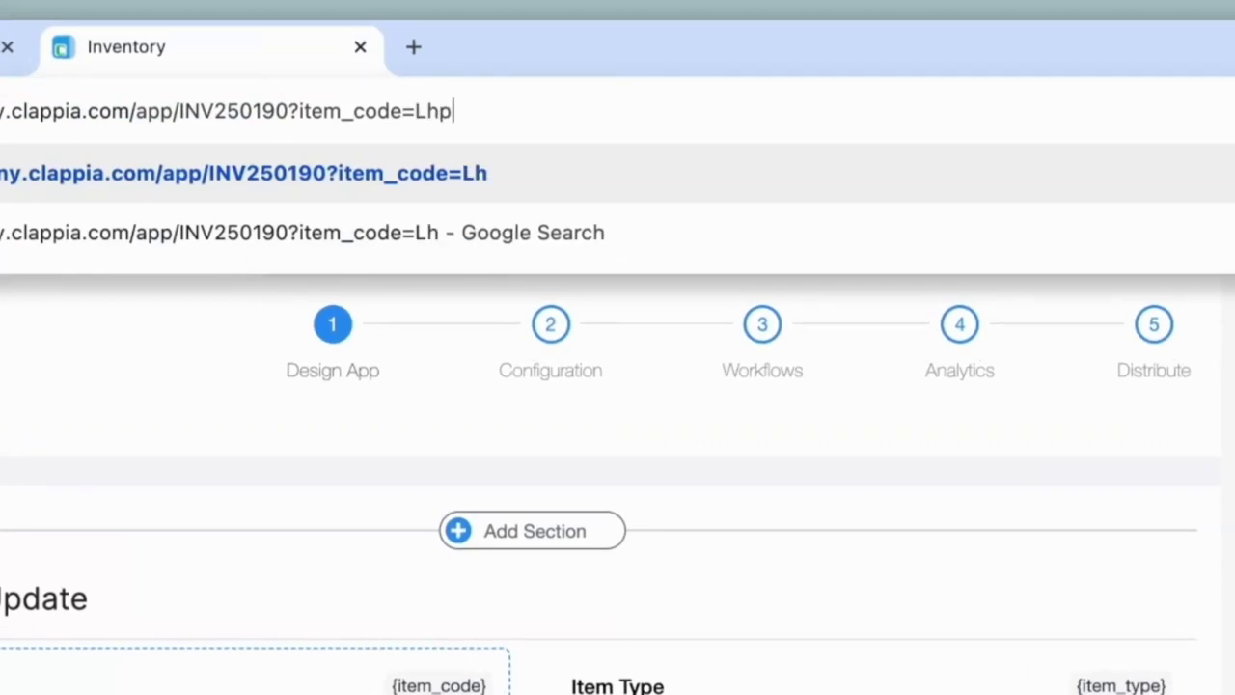
text(0001)
key(Return)
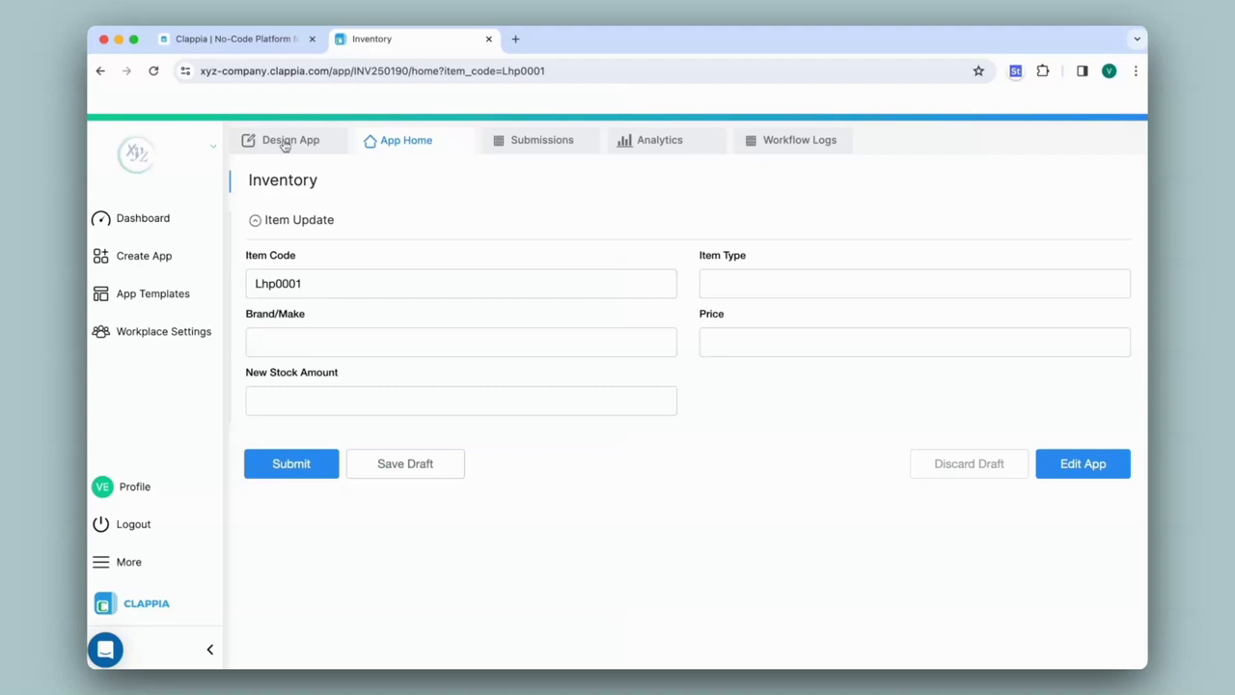
click(284, 142)
Step: Start the query string on the app URL with ?item_code=Lhp01&
click(295, 312)
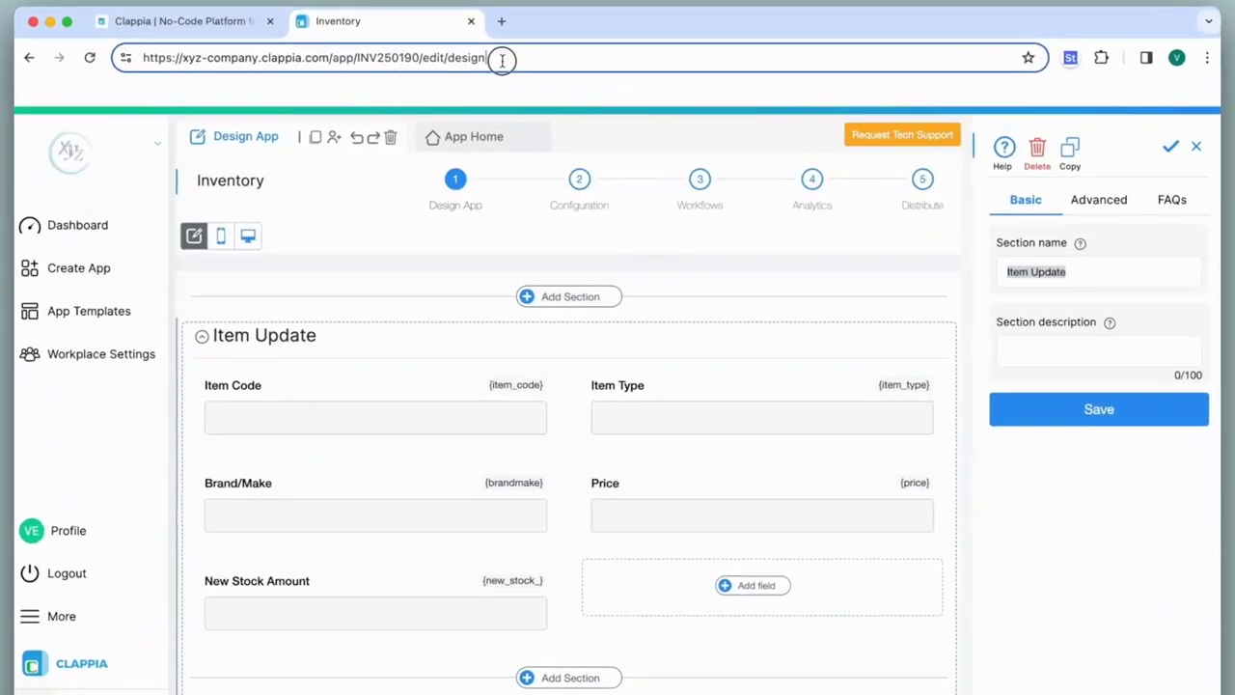
key(BackSpace)
key(BackSpace)
key(BackSpace)
key(BackSpace)
key(BackSpace)
key(BackSpace)
key(BackSpace)
key(BackSpace)
key(BackSpace)
key(BackSpace)
key(BackSpace)
key(BackSpace)
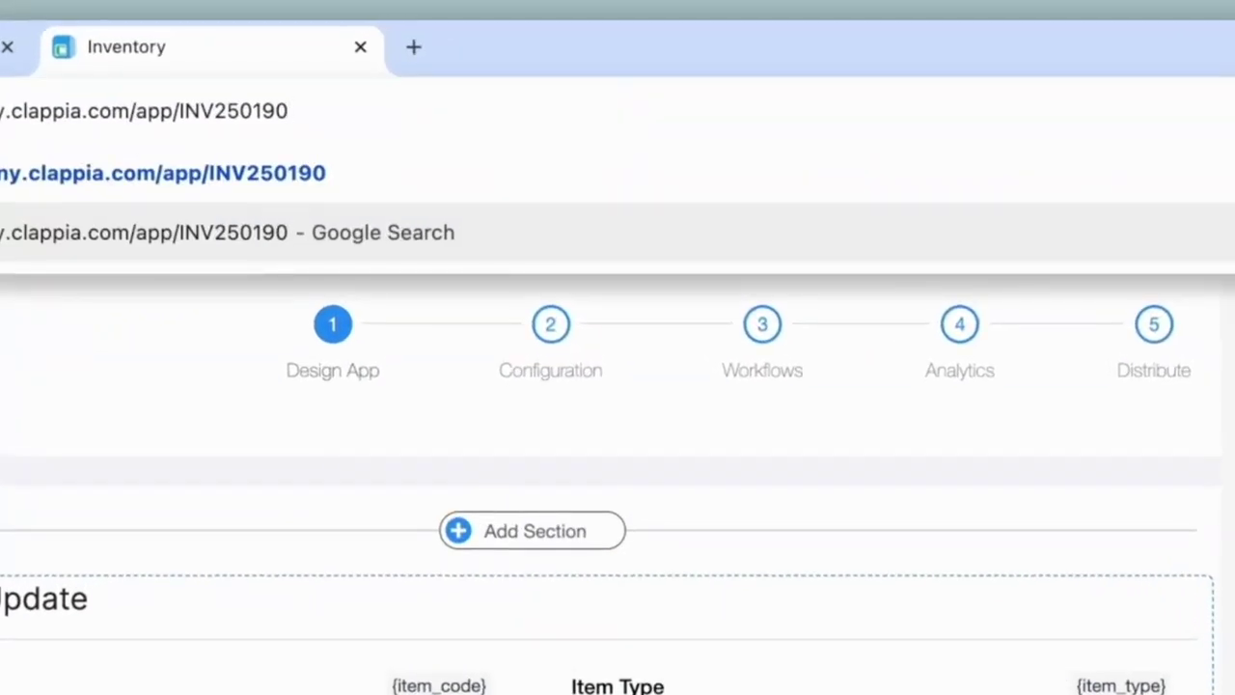
text(?)
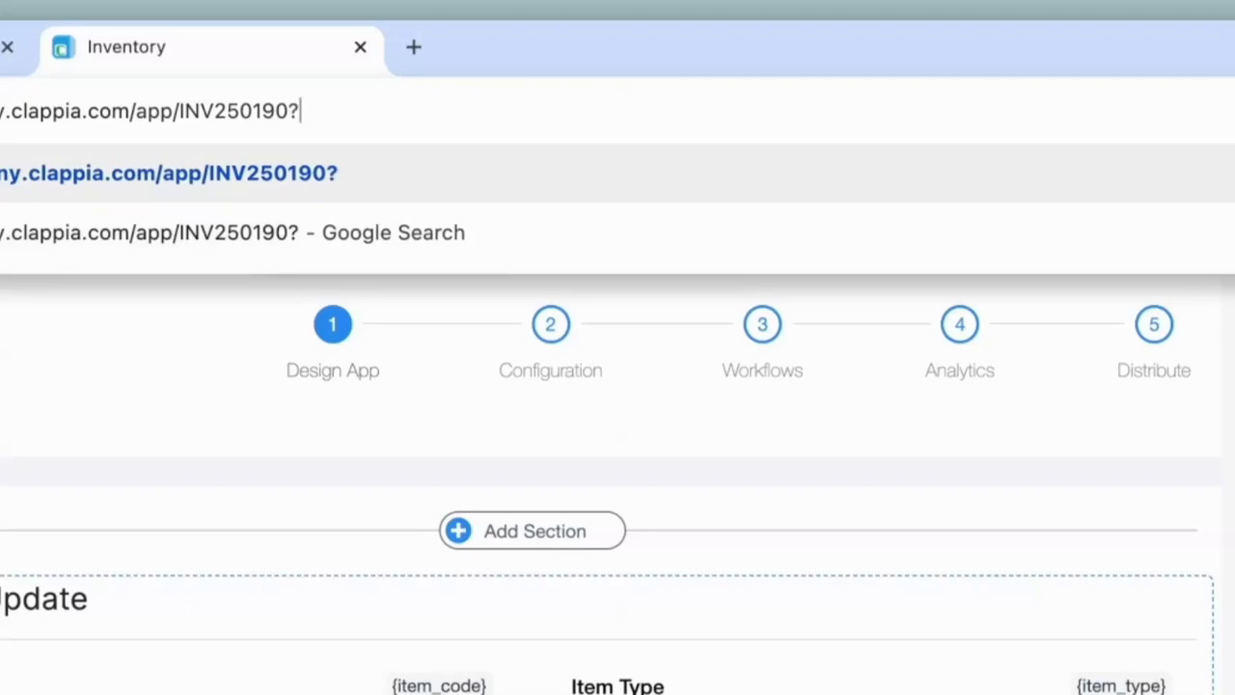
text(item_code=)
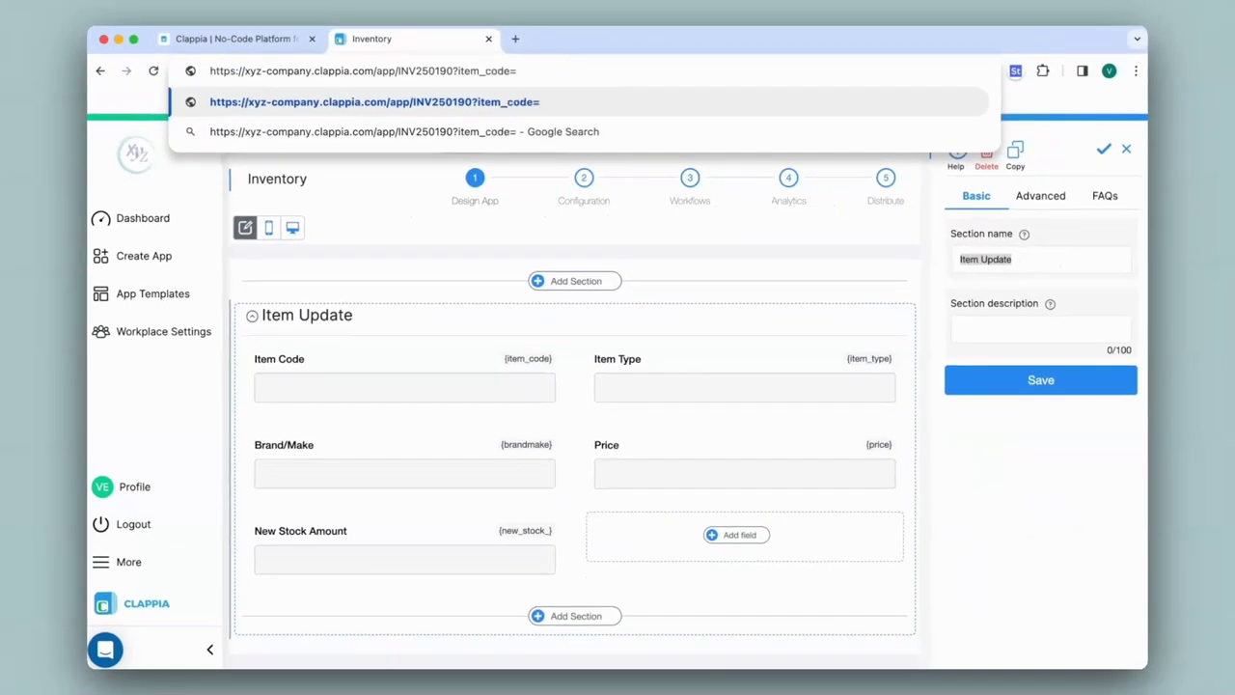
text(Lhp01)
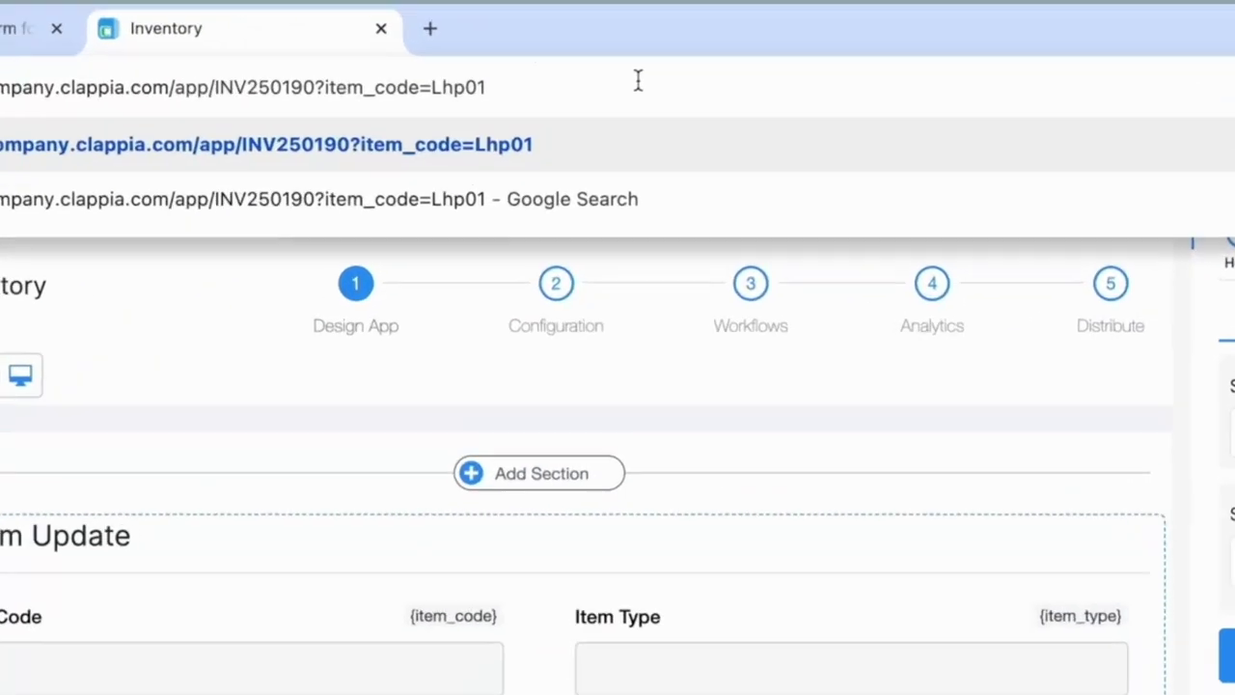
text(&)
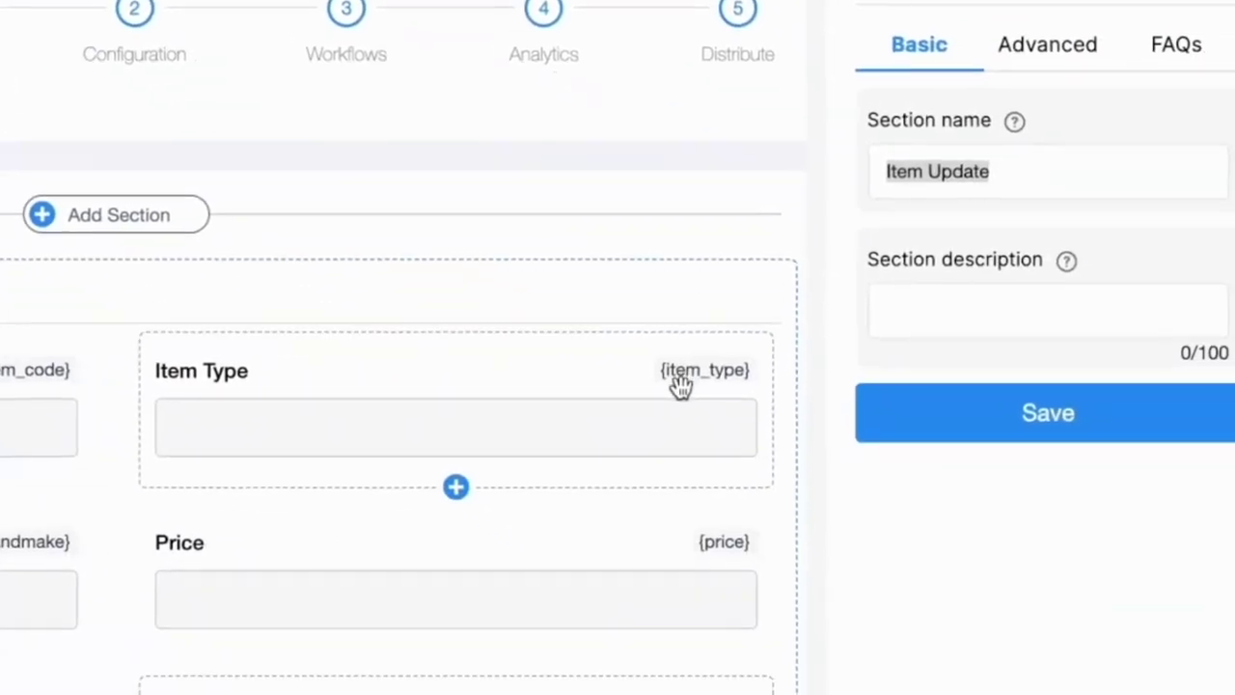
Step: Append item_type=Laptop&brandmake=HP&price=70000 using the copied variable name and load the link
click(1119, 687)
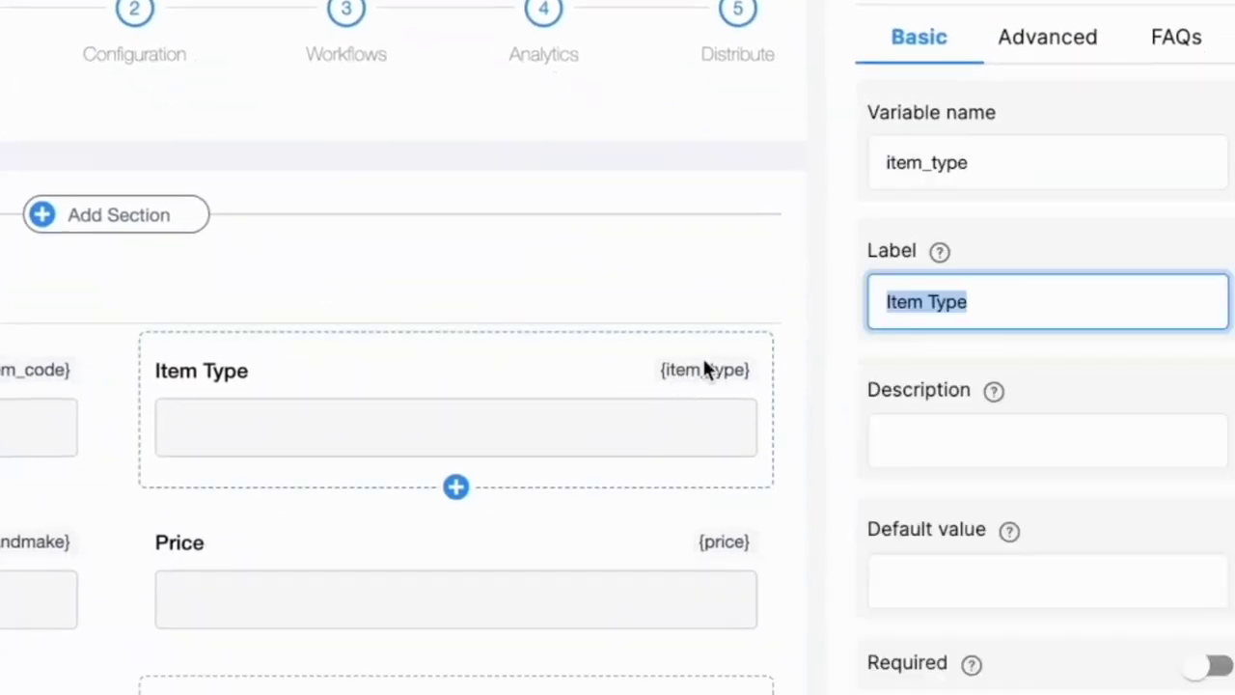
click(999, 164)
drag(1000, 164, 868, 165)
key(ctrl+c)
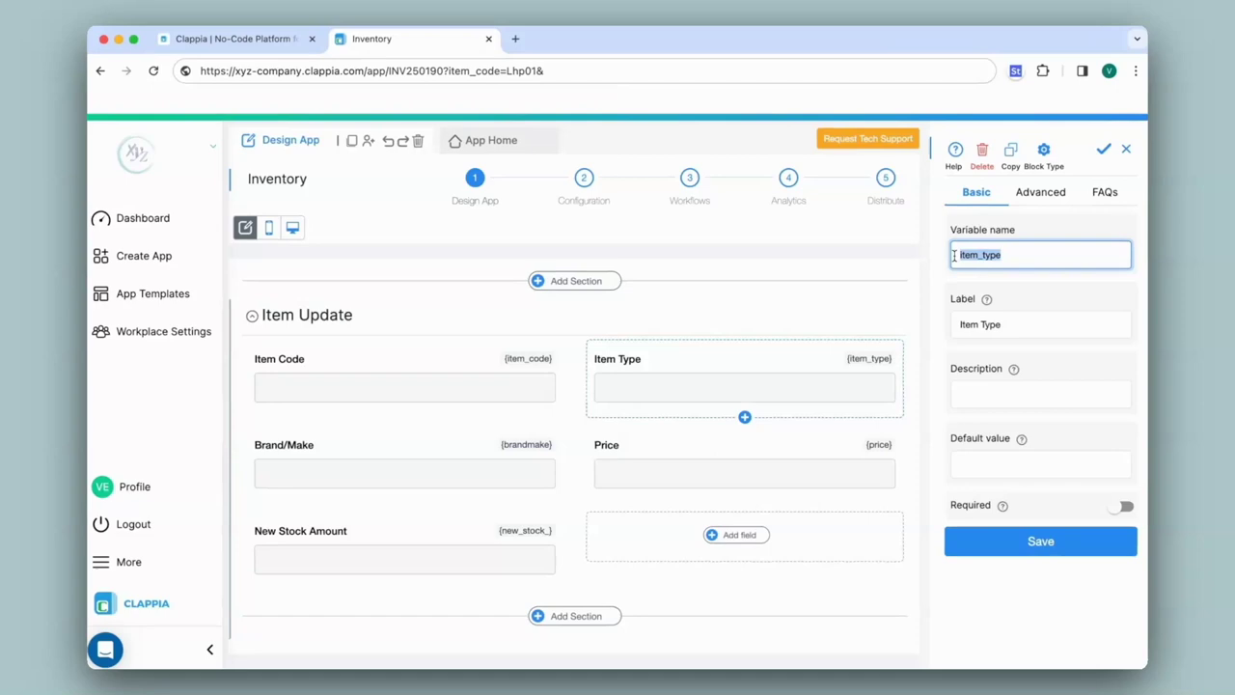
click(735, 72)
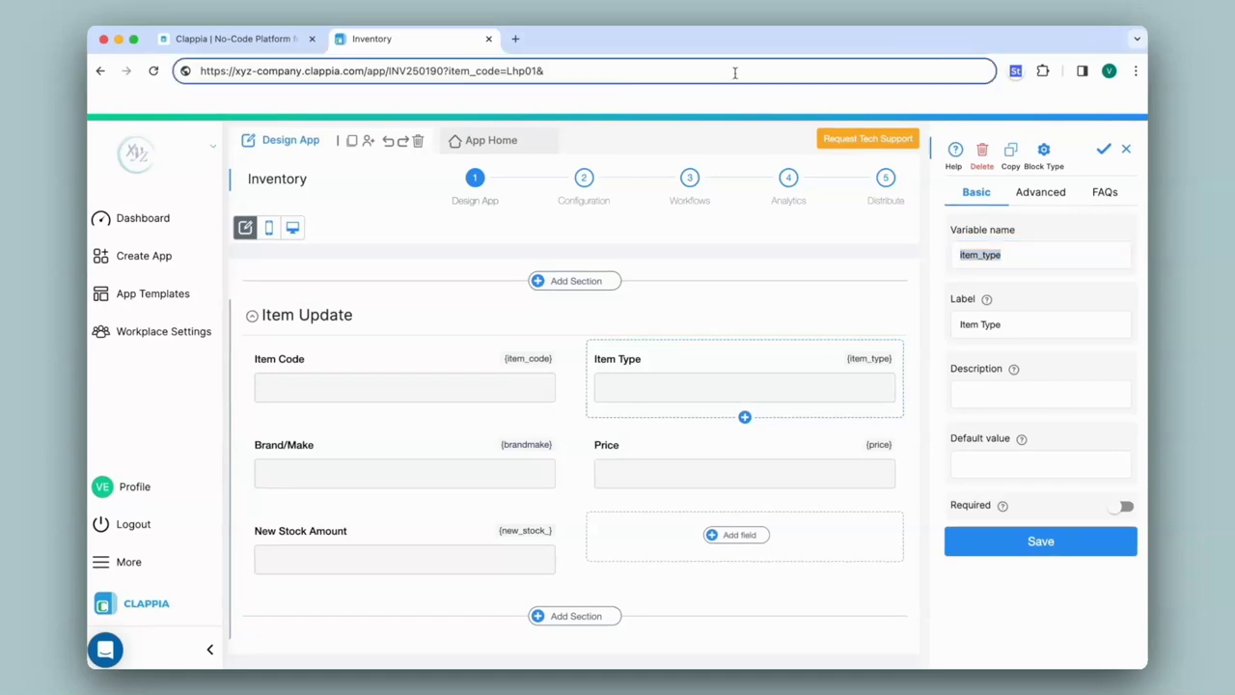
key(ctrl+v)
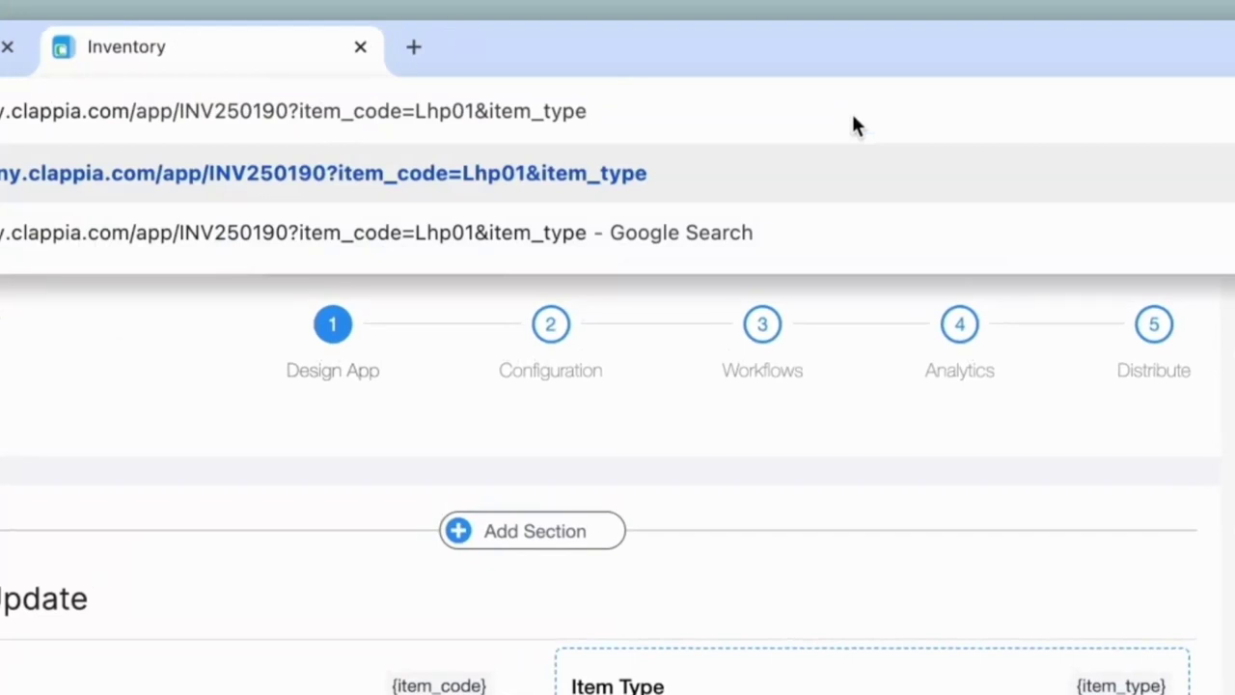
text(=)
text(Laptop)
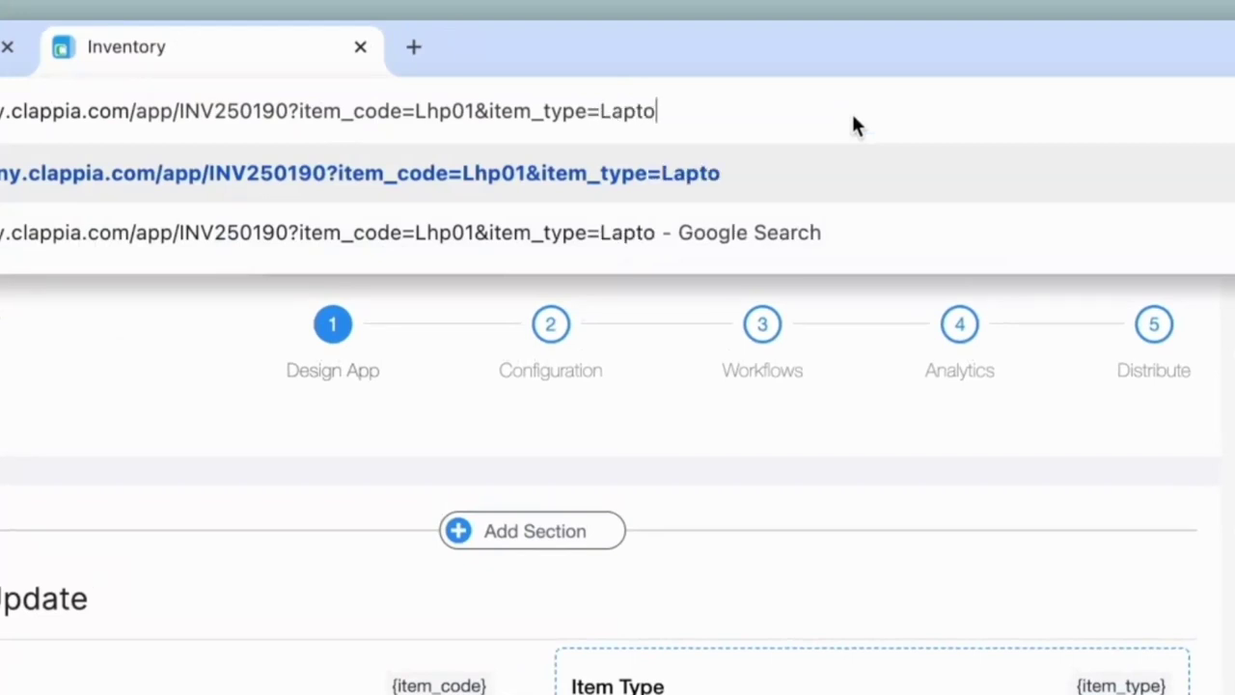
text(&)
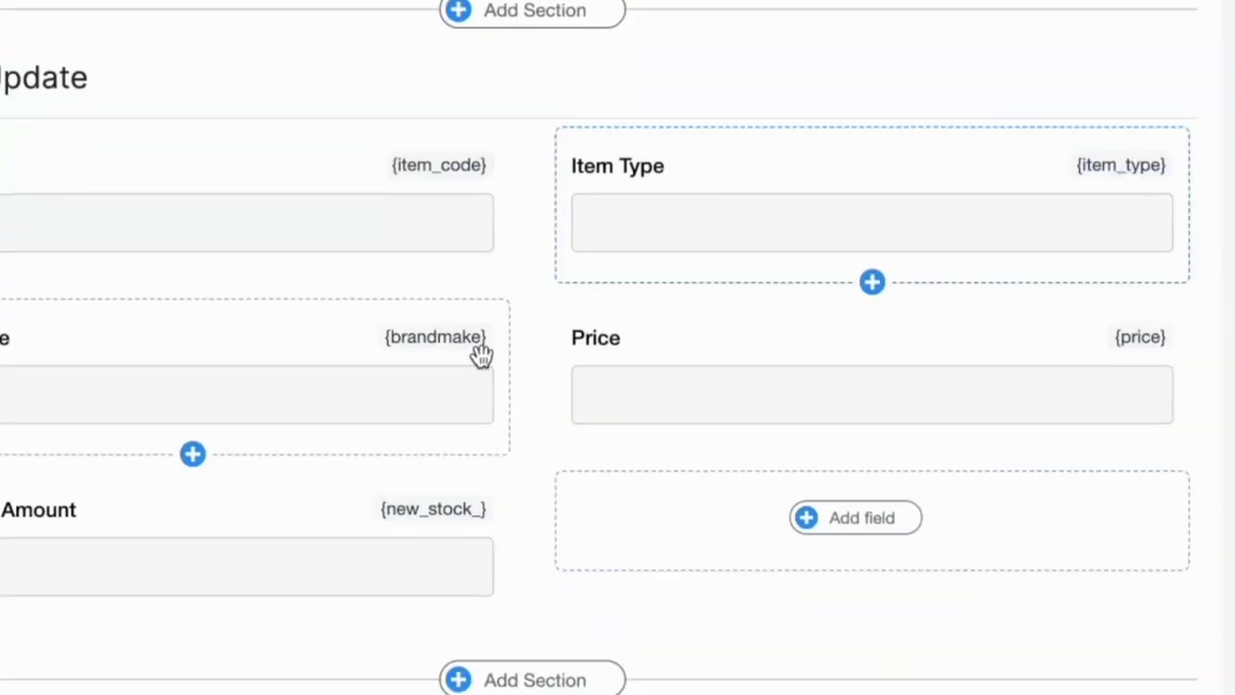
text(brandmake=H)
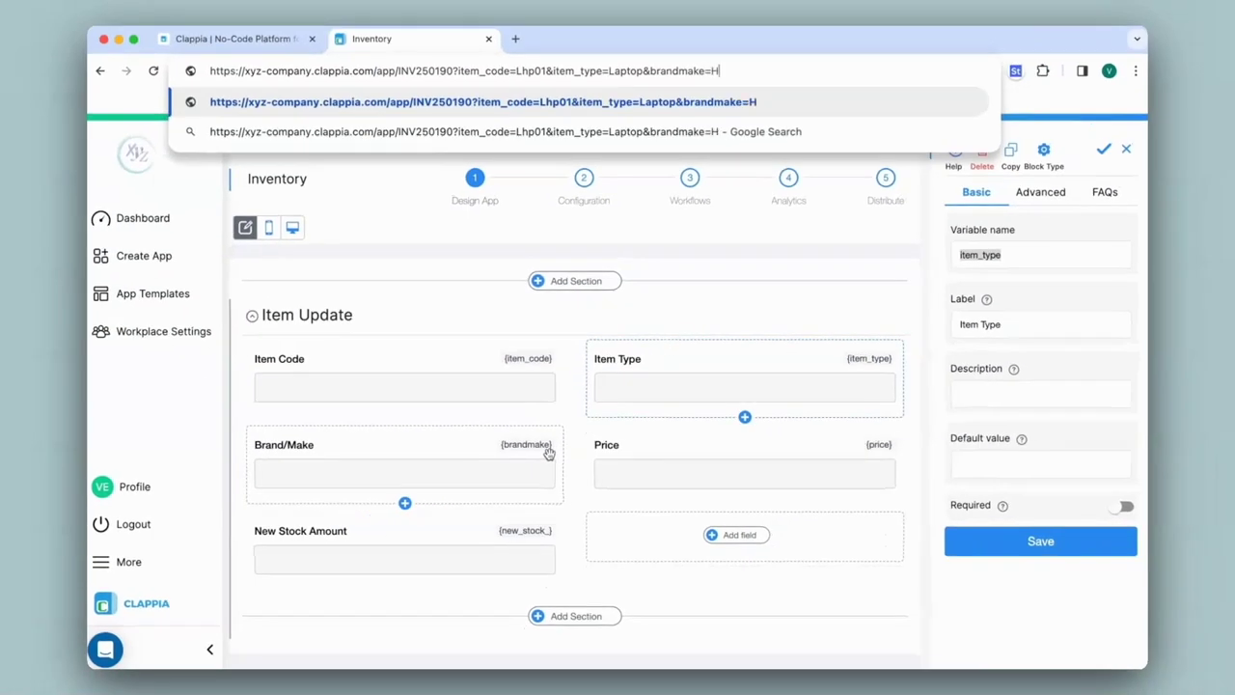
text(P&pr)
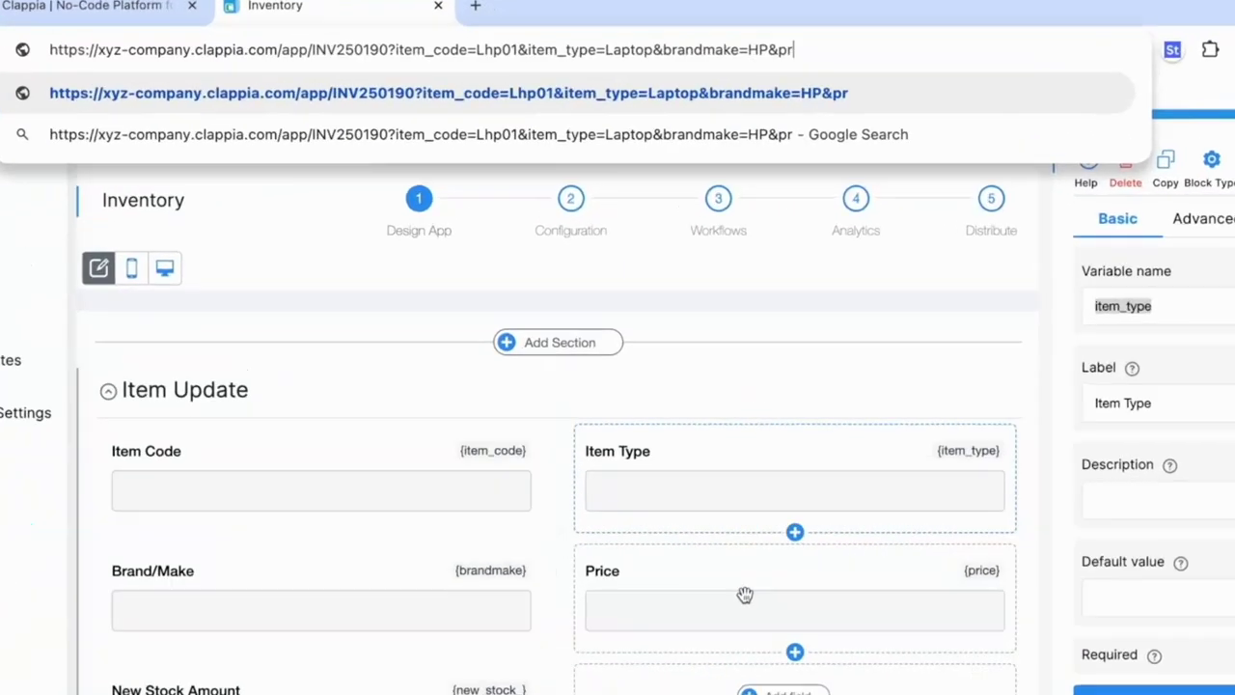
text(ice=70000)
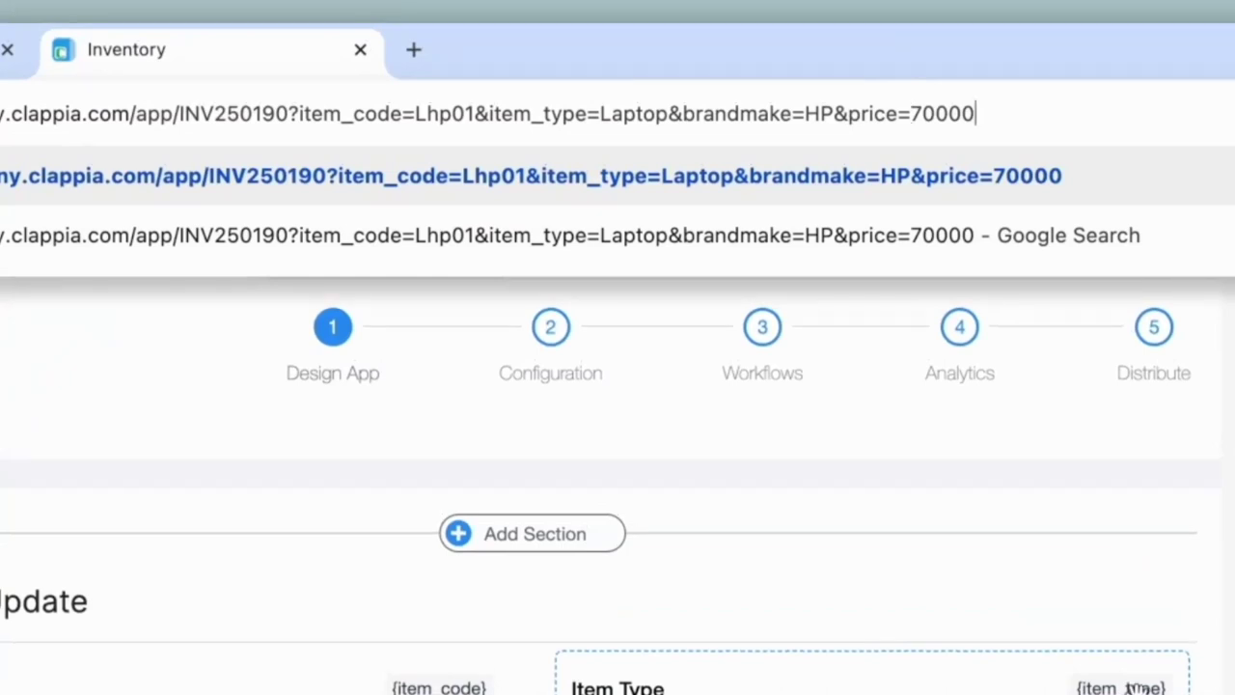
key(Return)
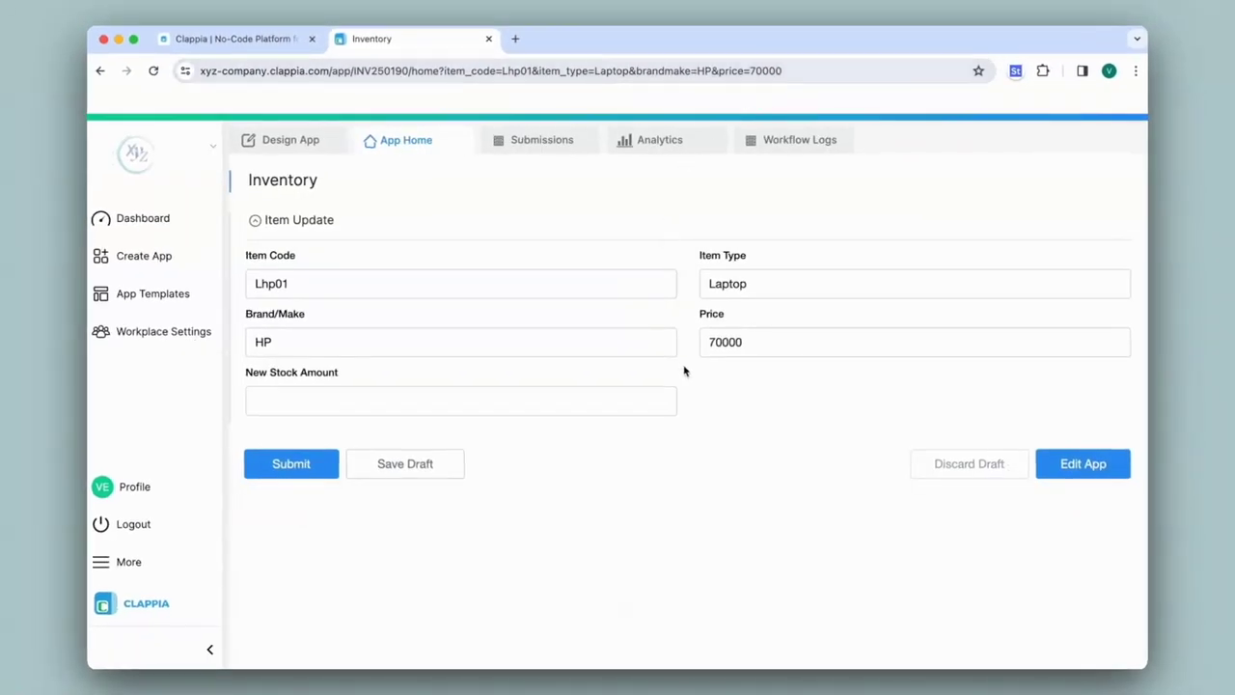
Step: Enter New Stock Amount 10, change Price to 75000, submit, and check Submissions
click(606, 395)
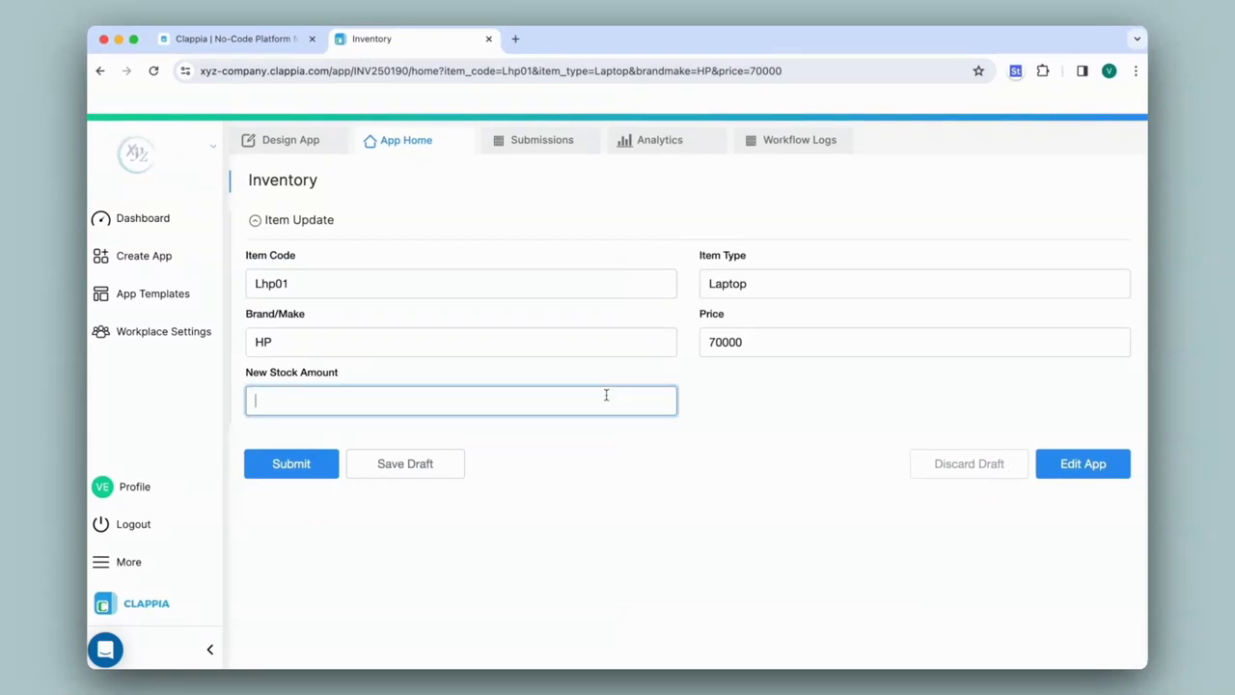
text(10)
click(722, 344)
key(BackSpace)
text(5)
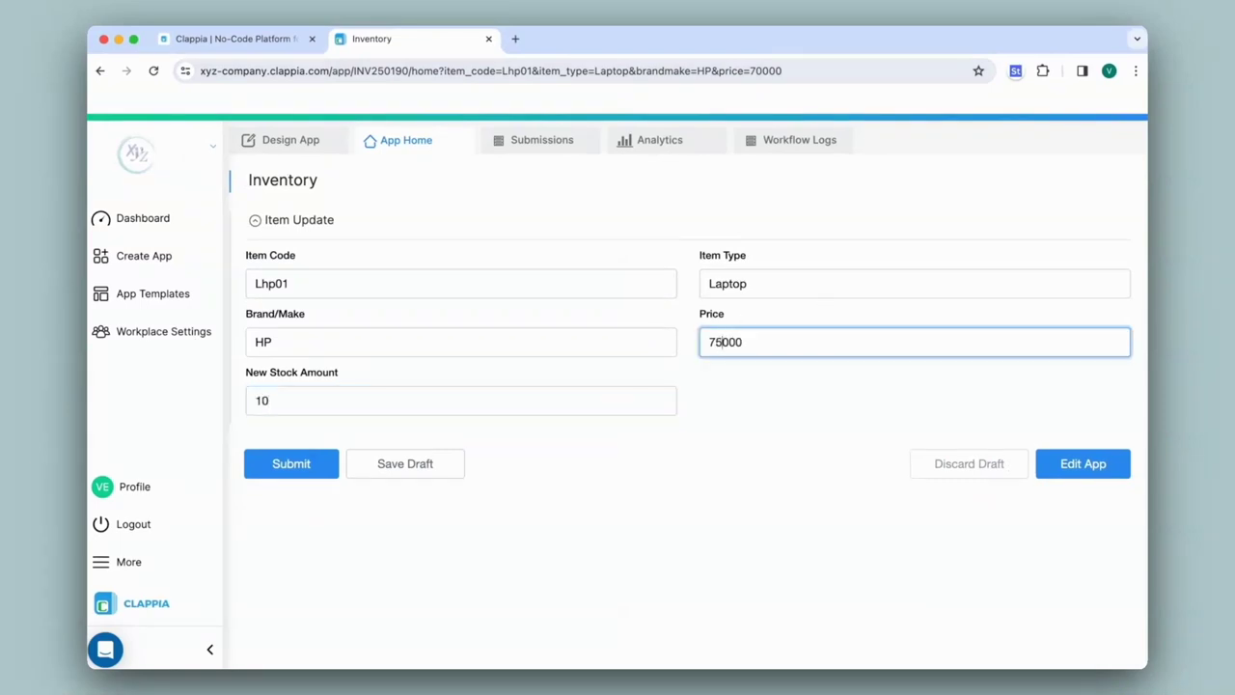
click(299, 471)
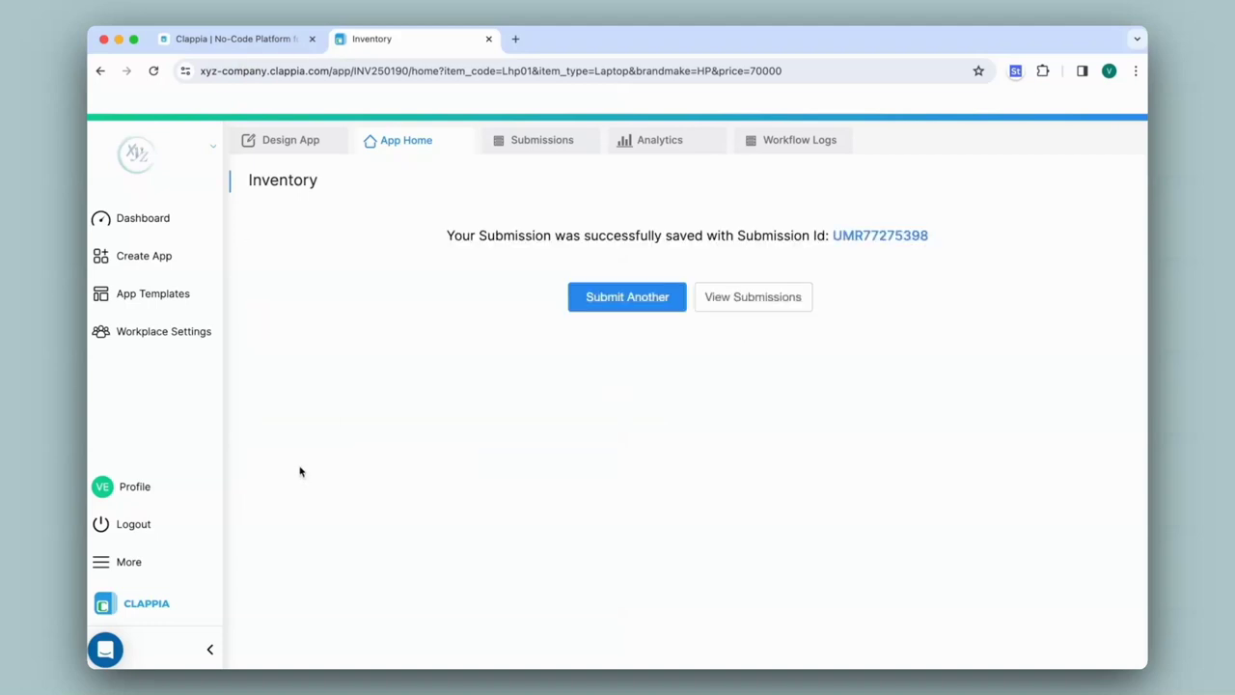
click(535, 142)
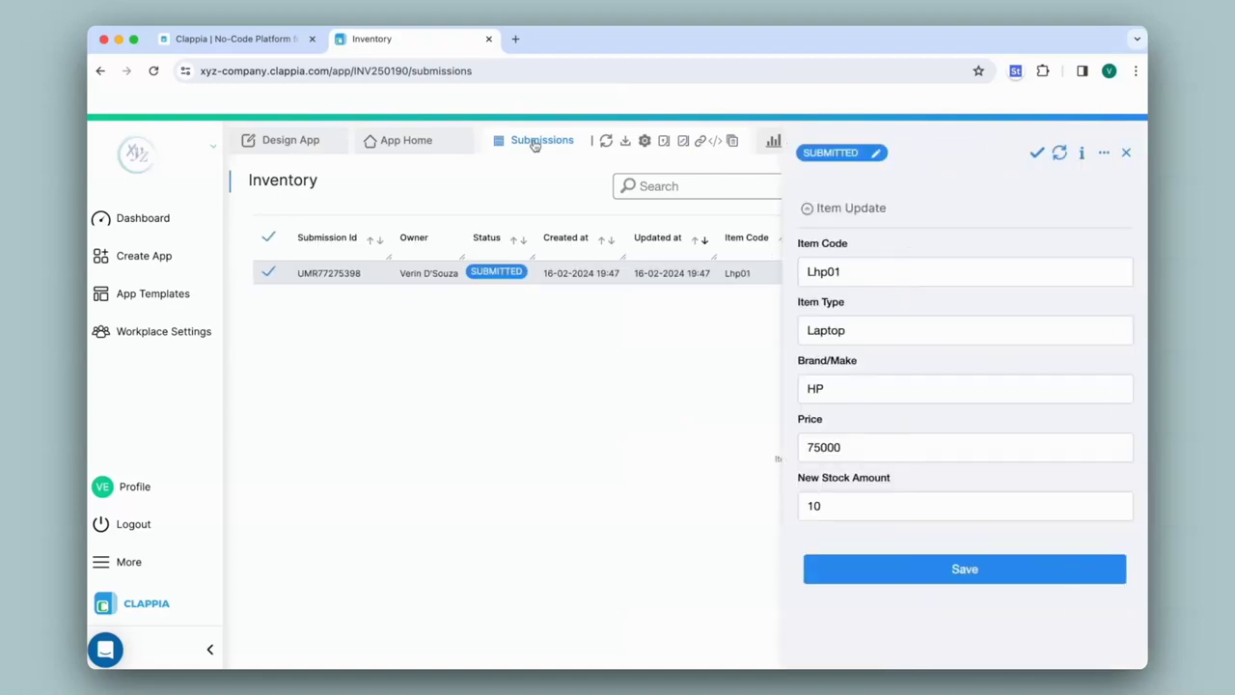
click(301, 143)
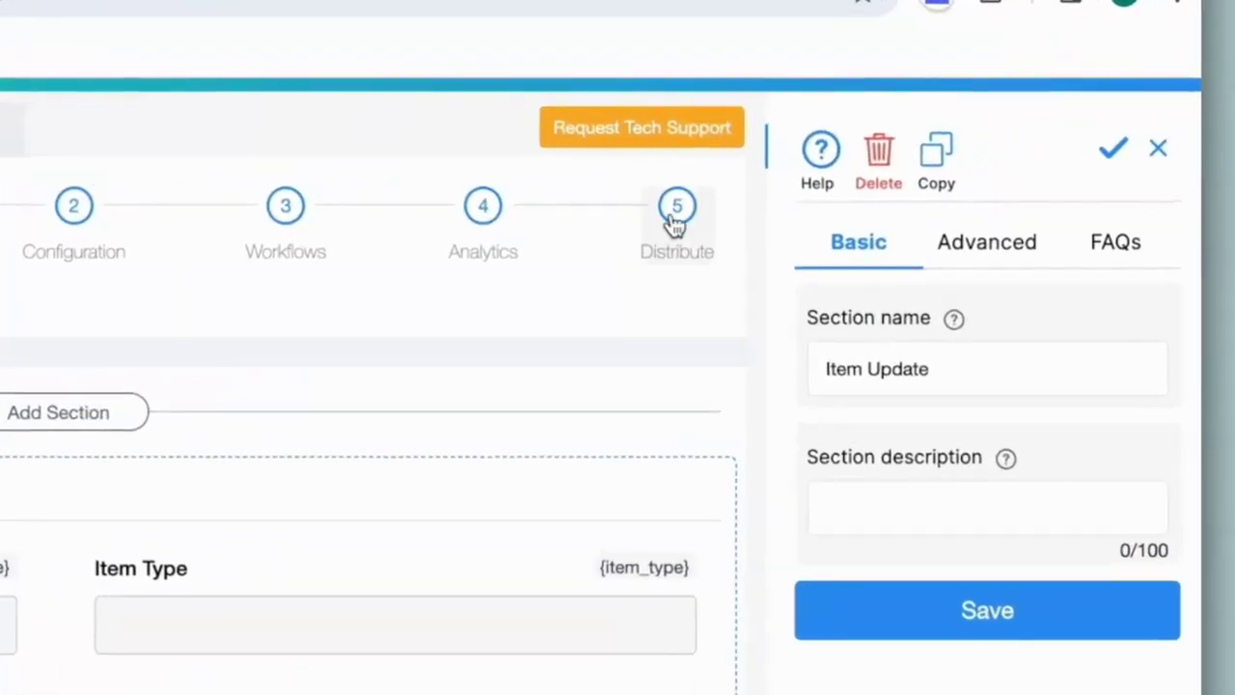
Step: On the Distribute step, enable Link Sharing and copy the Inventory app's share link
click(675, 210)
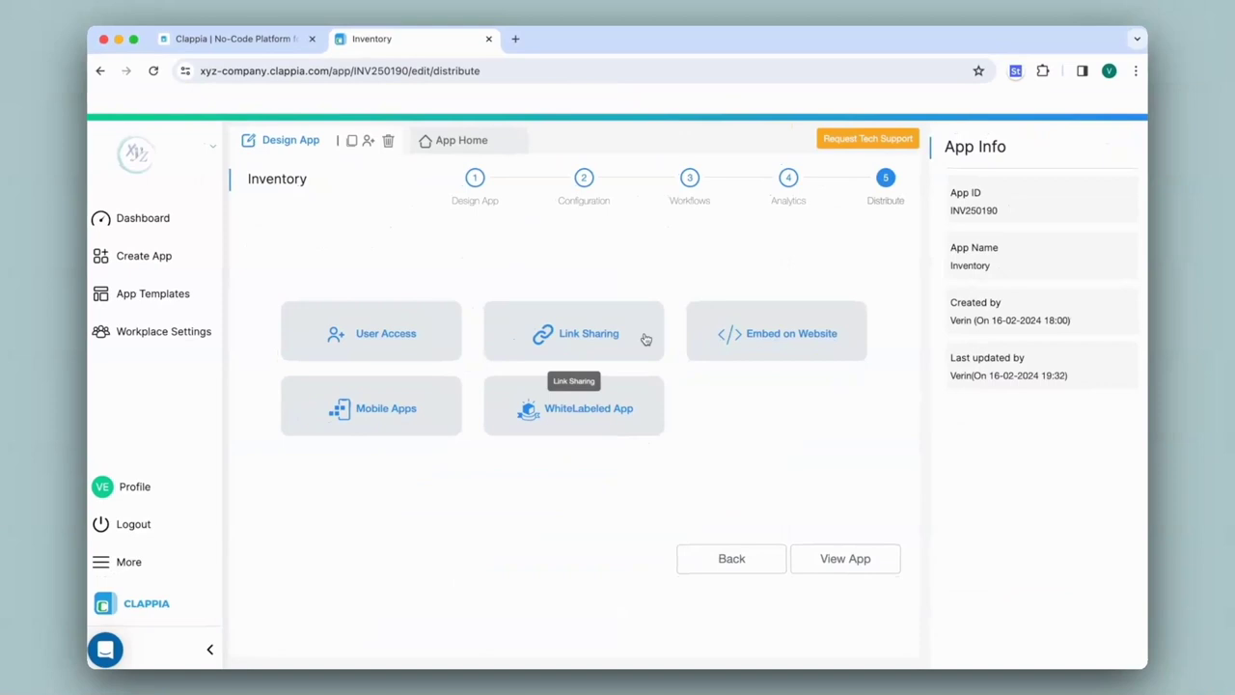
click(632, 338)
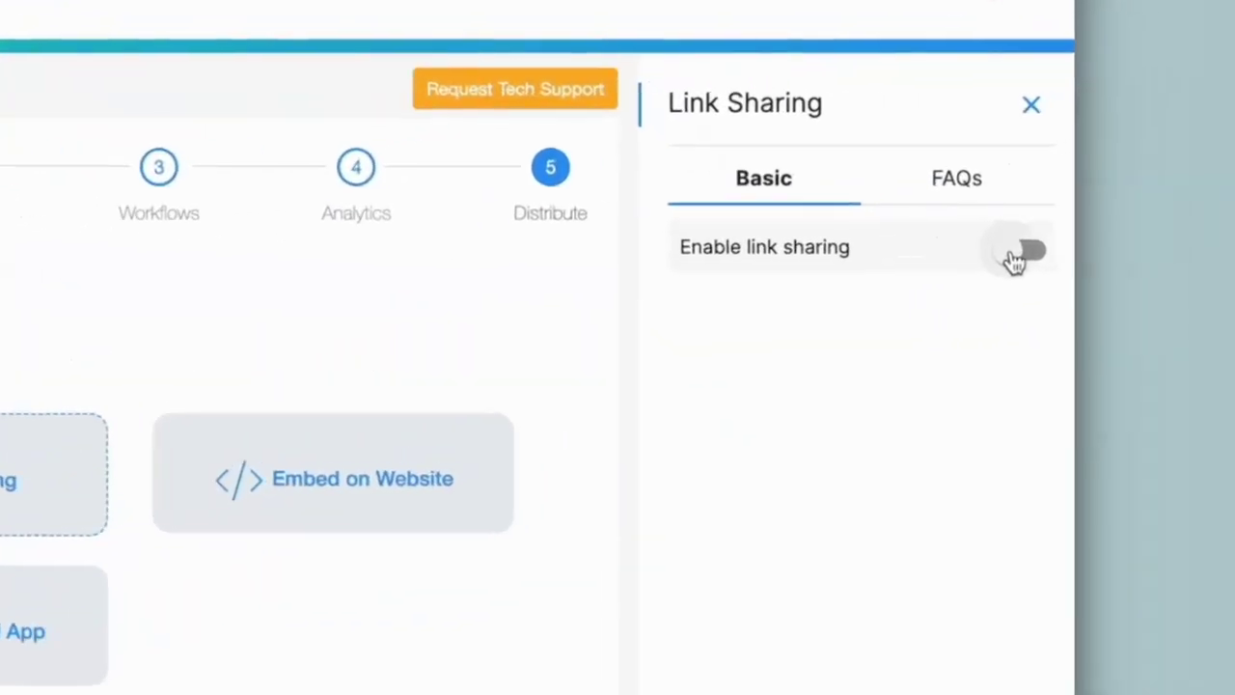
click(1118, 219)
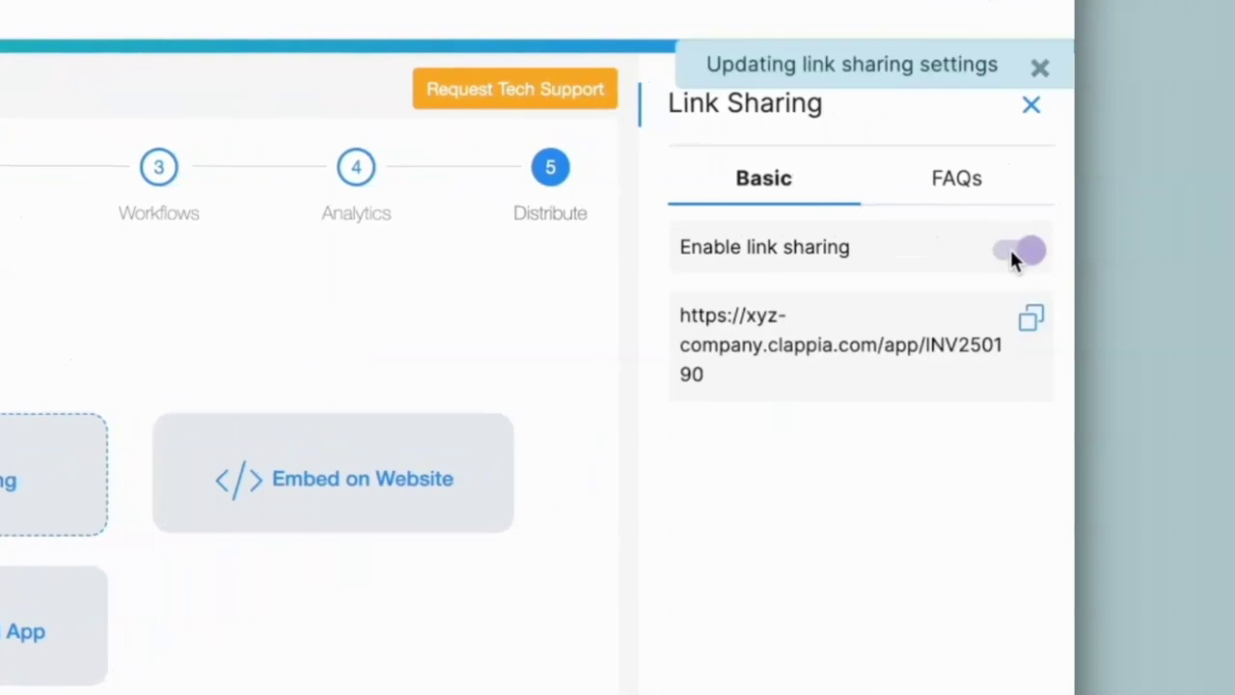
drag(683, 311, 772, 400)
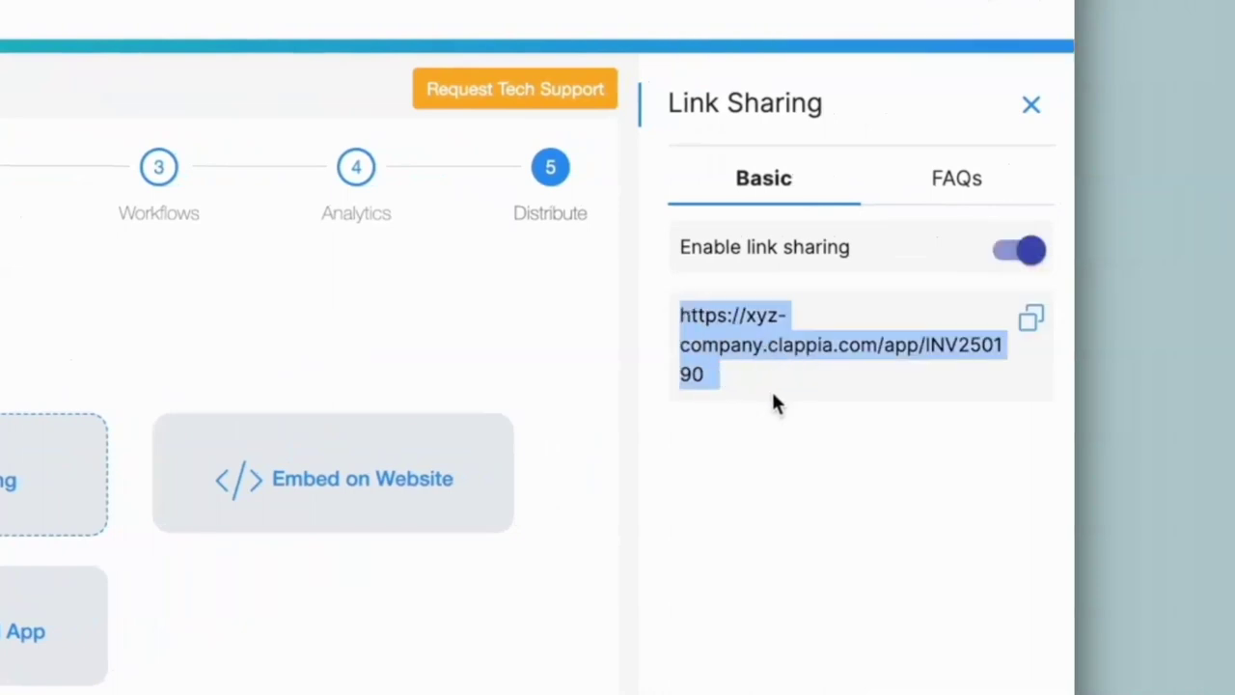
click(708, 373)
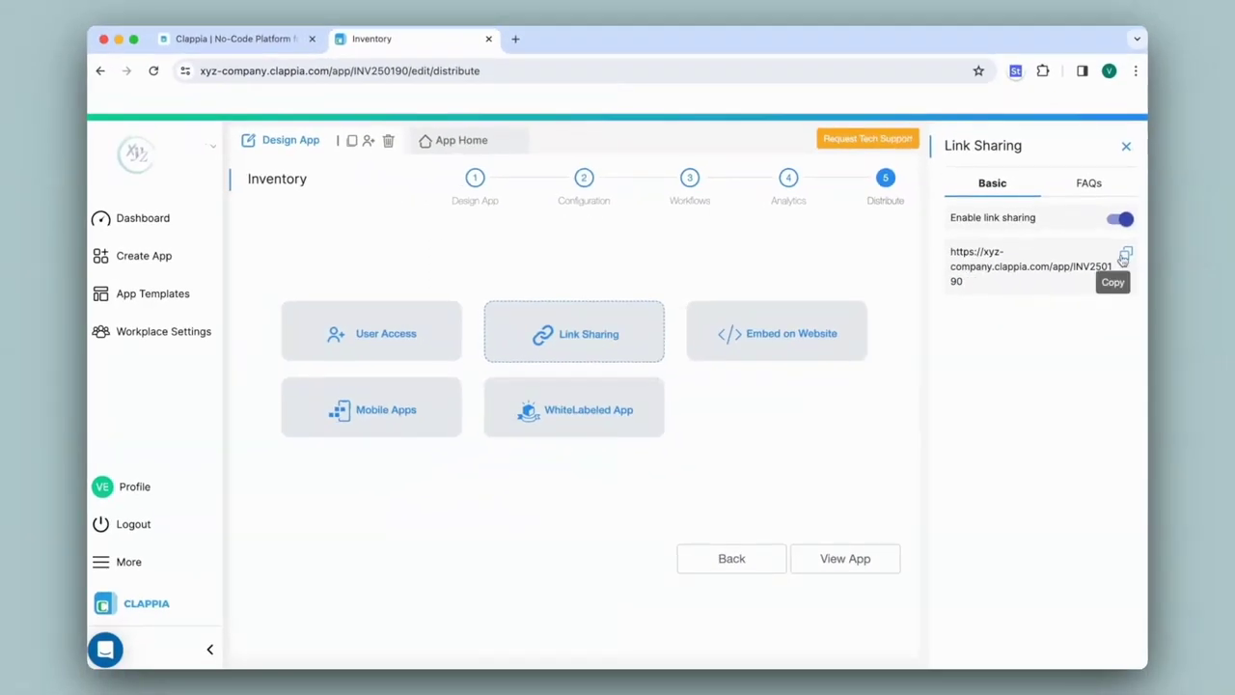
click(1123, 256)
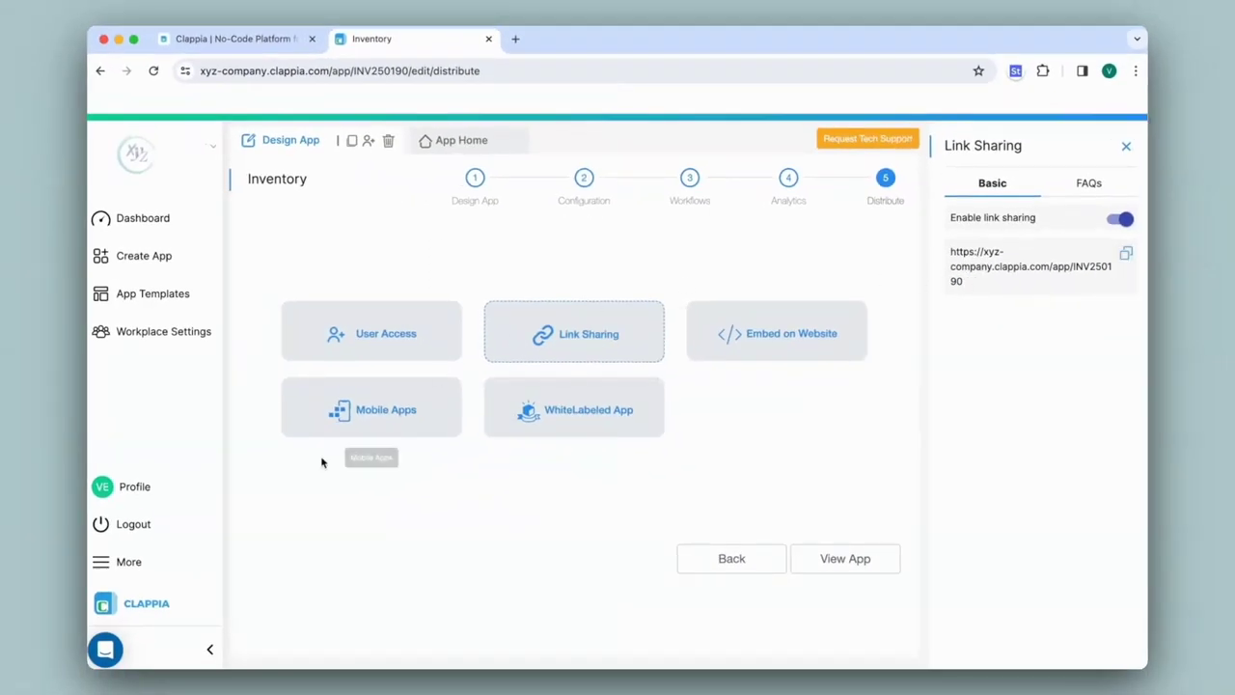
Step: Log out, go back from the shared link, and submit the sign-in credentials
click(135, 524)
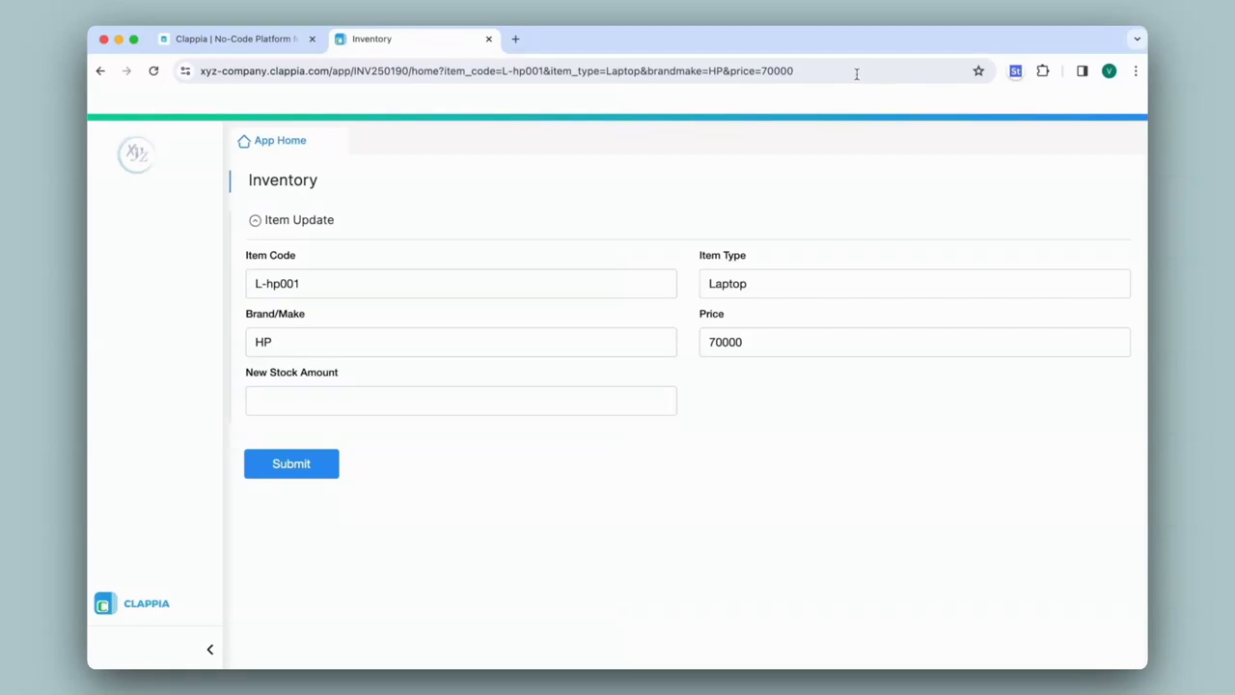
click(101, 71)
key(Return)
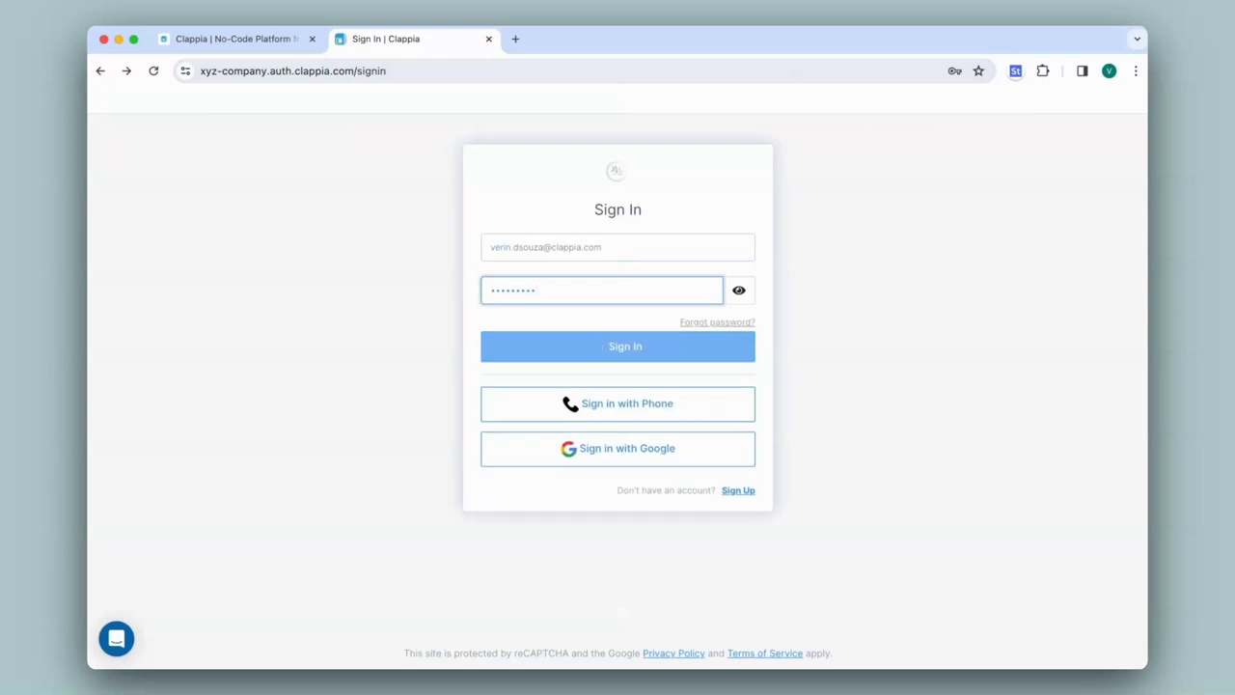
Step: Open the Inventory app's design editor and go to the Distribute step
click(517, 213)
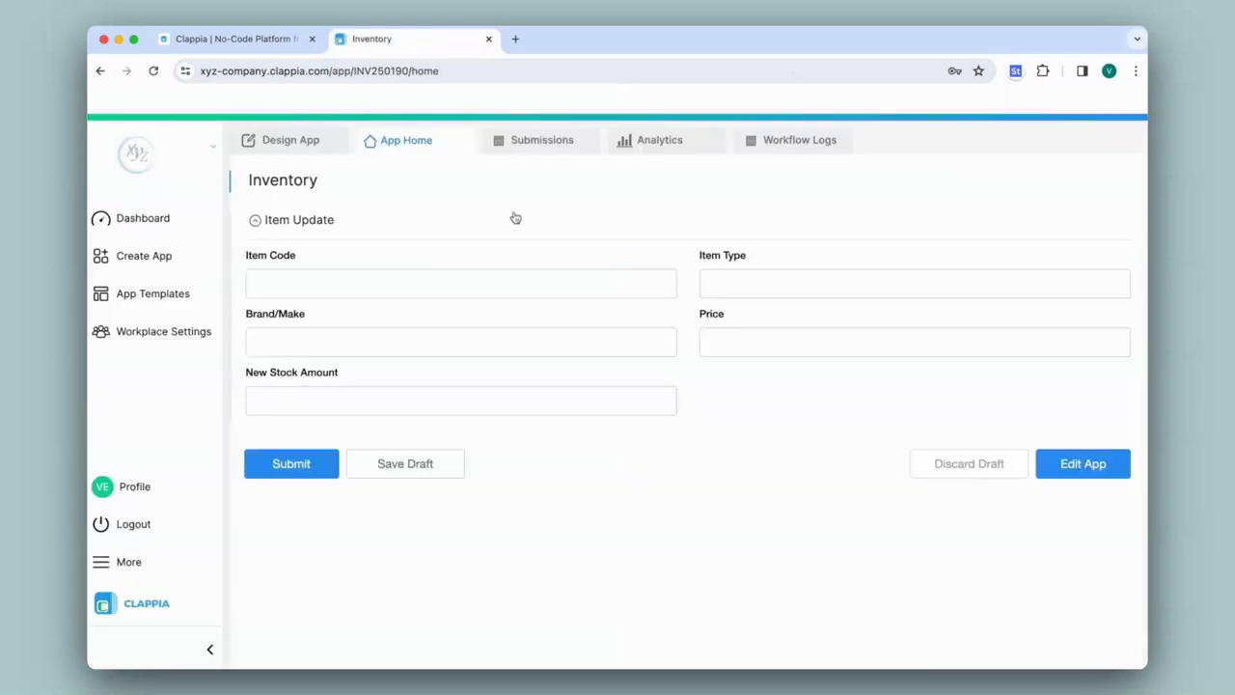
click(316, 147)
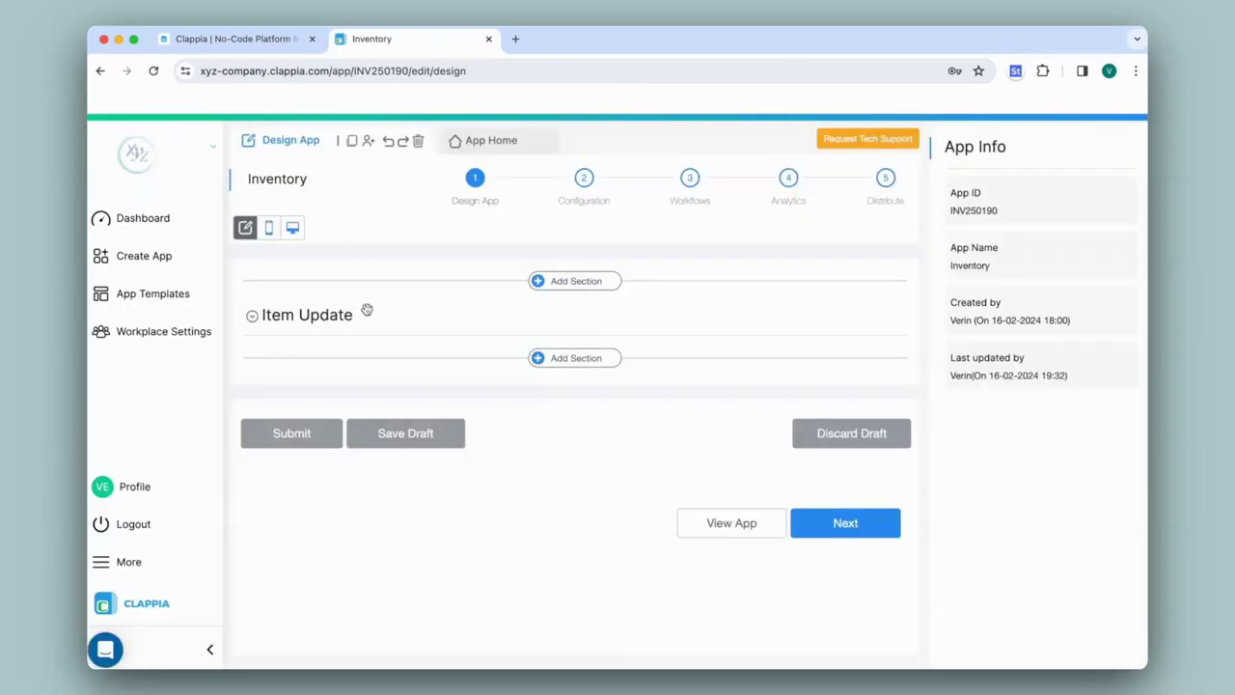
click(366, 310)
click(885, 183)
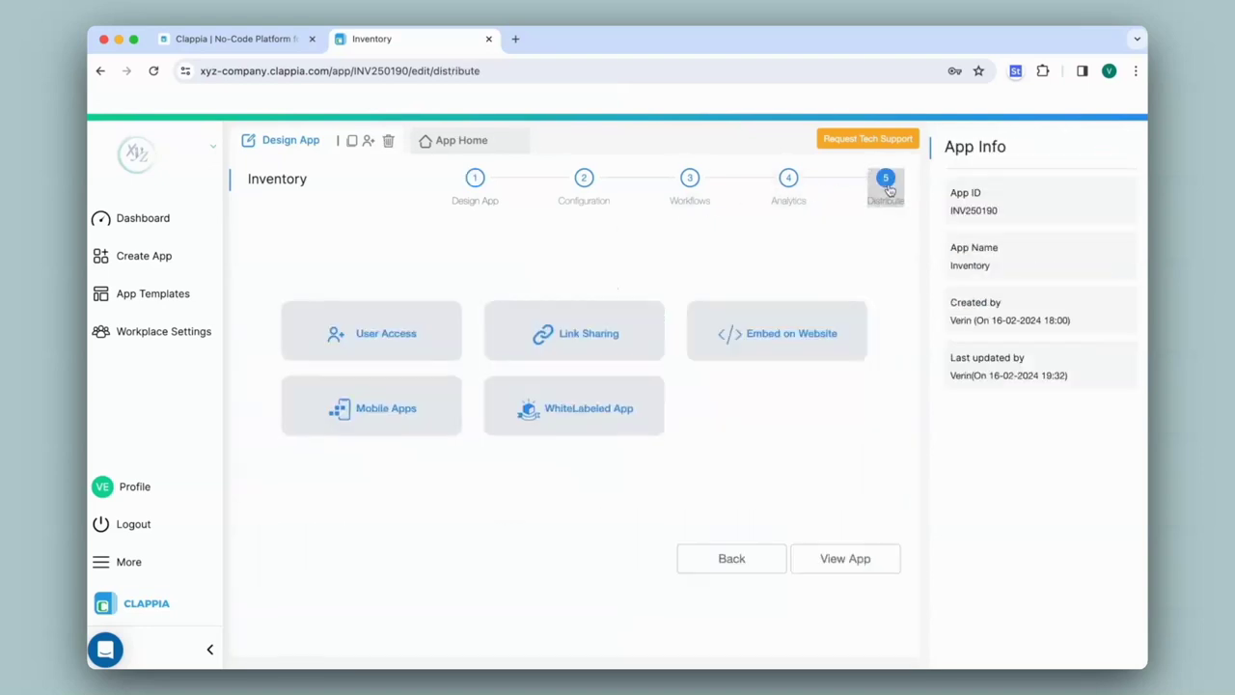
click(577, 329)
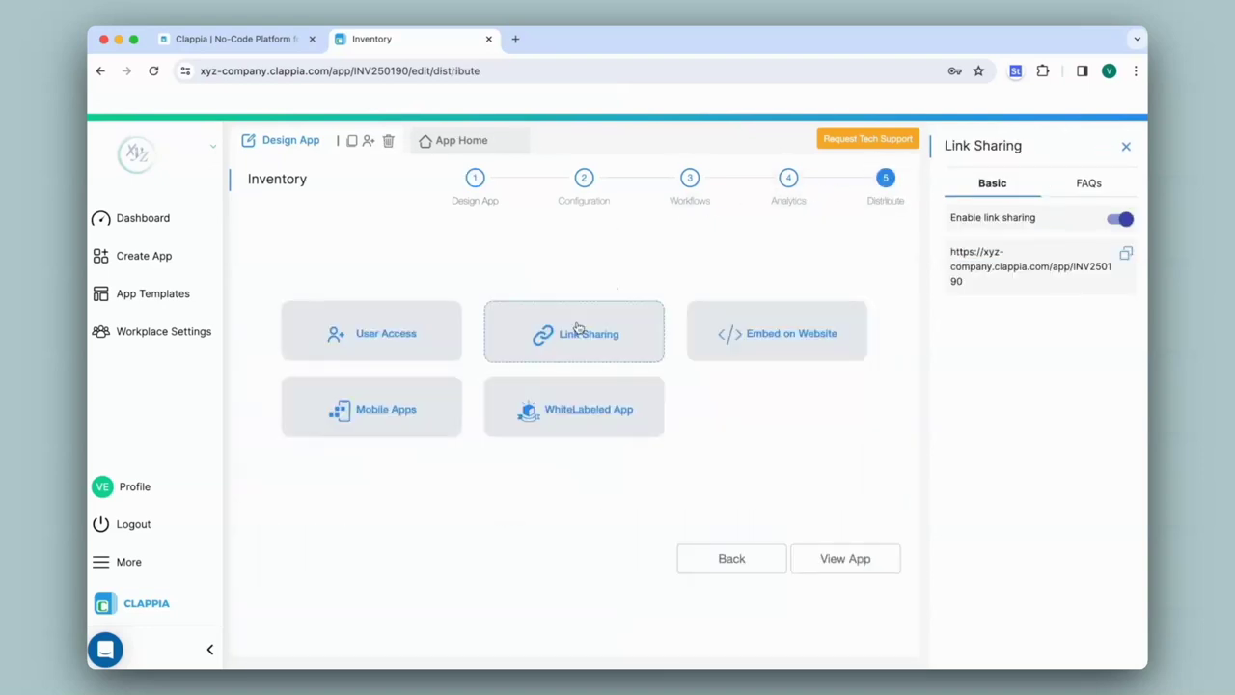
Step: Turn on Embed on Website, inspect the embed code's app URL, and return to App Home
click(786, 325)
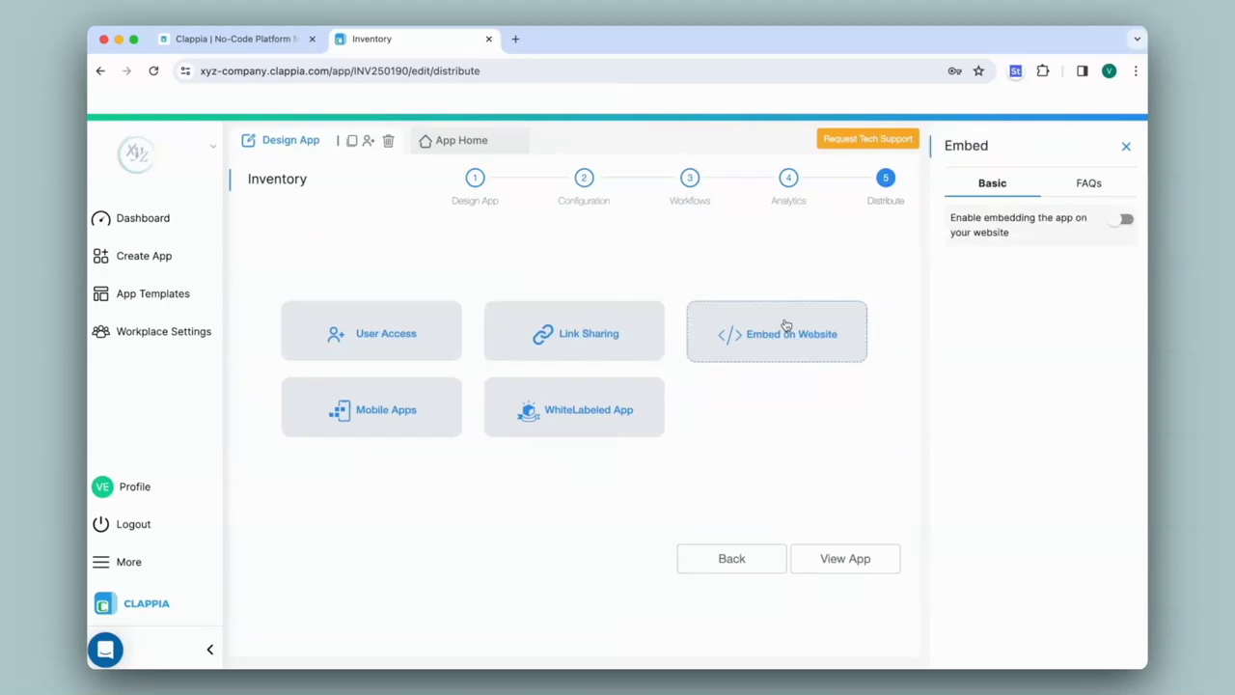
click(1125, 219)
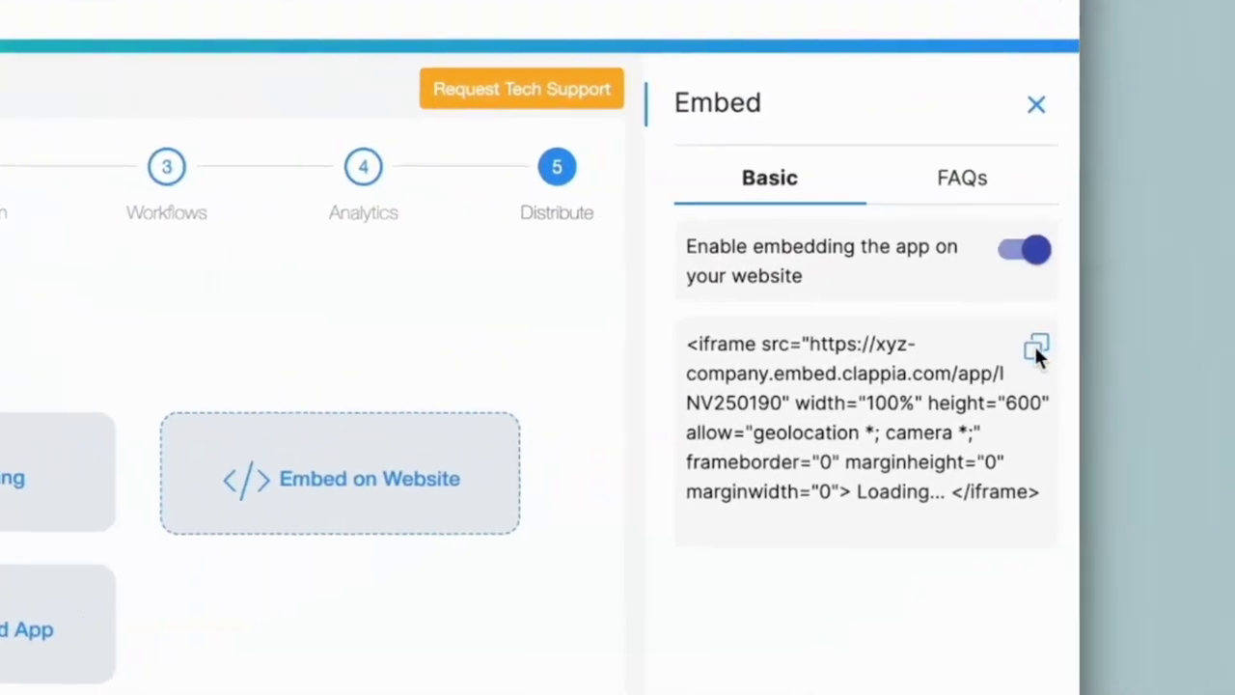
drag(806, 344, 782, 405)
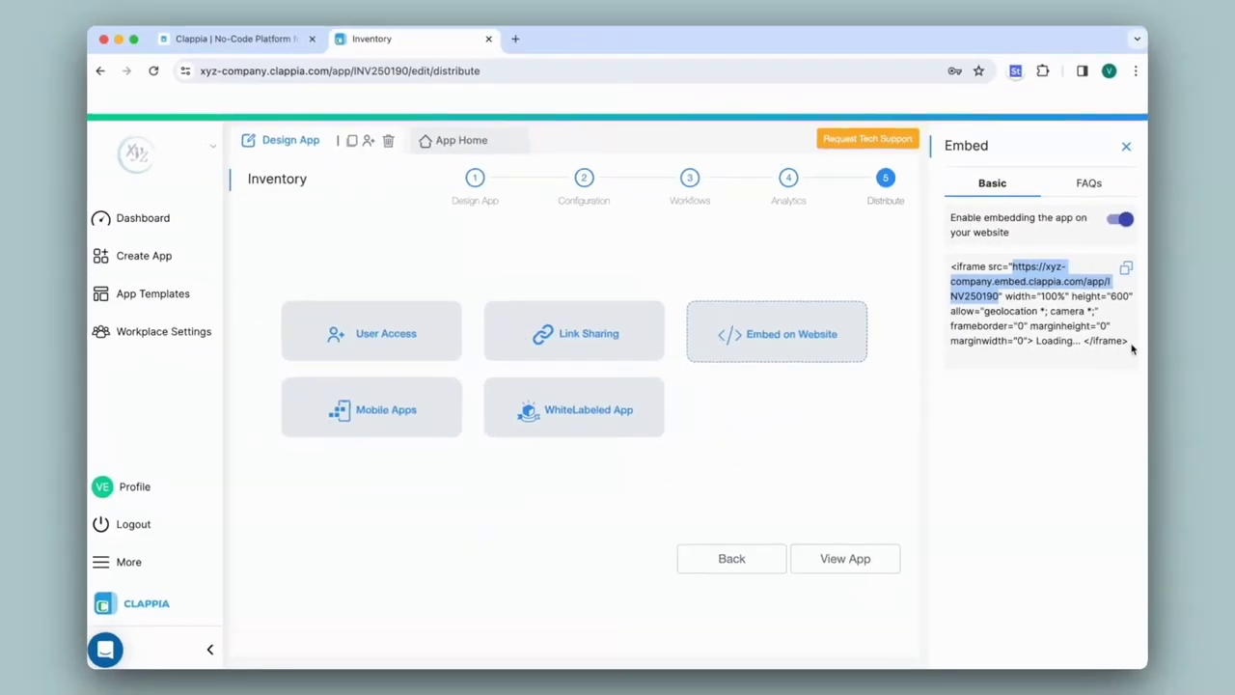
click(1132, 349)
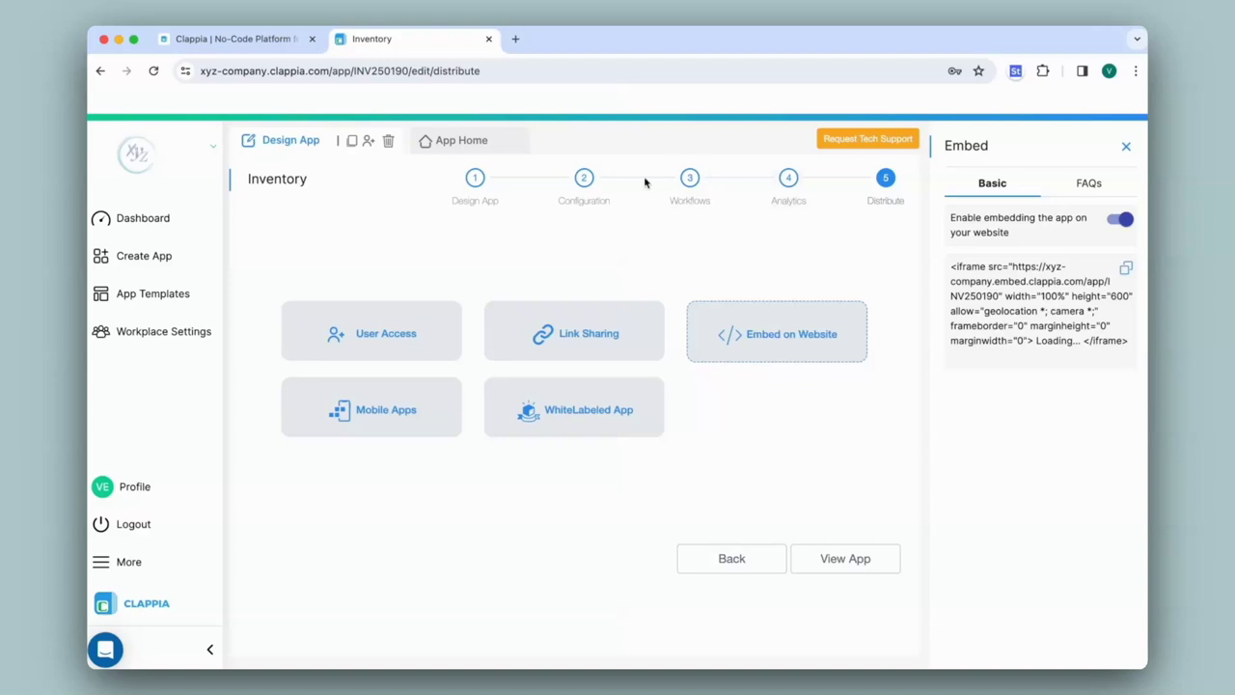
click(446, 139)
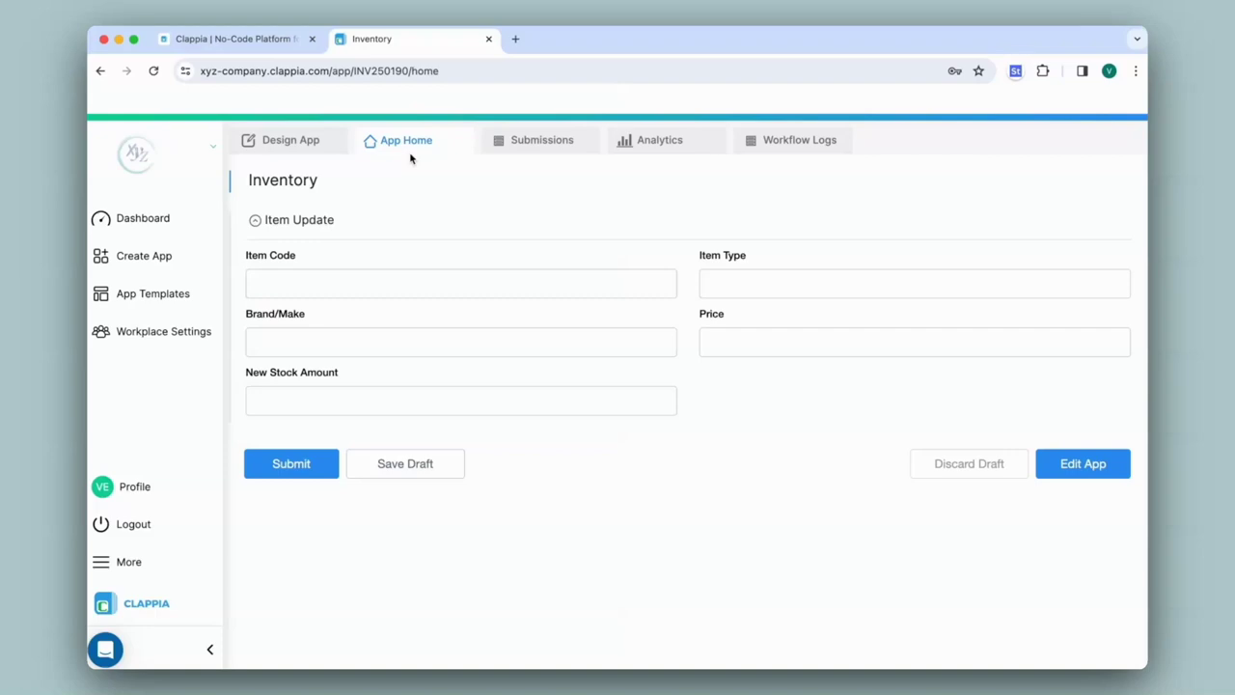
Step: Search for a QR code generator, encode the pre-filled Inventory form link, then close that tab
click(515, 39)
text(qr code generator)
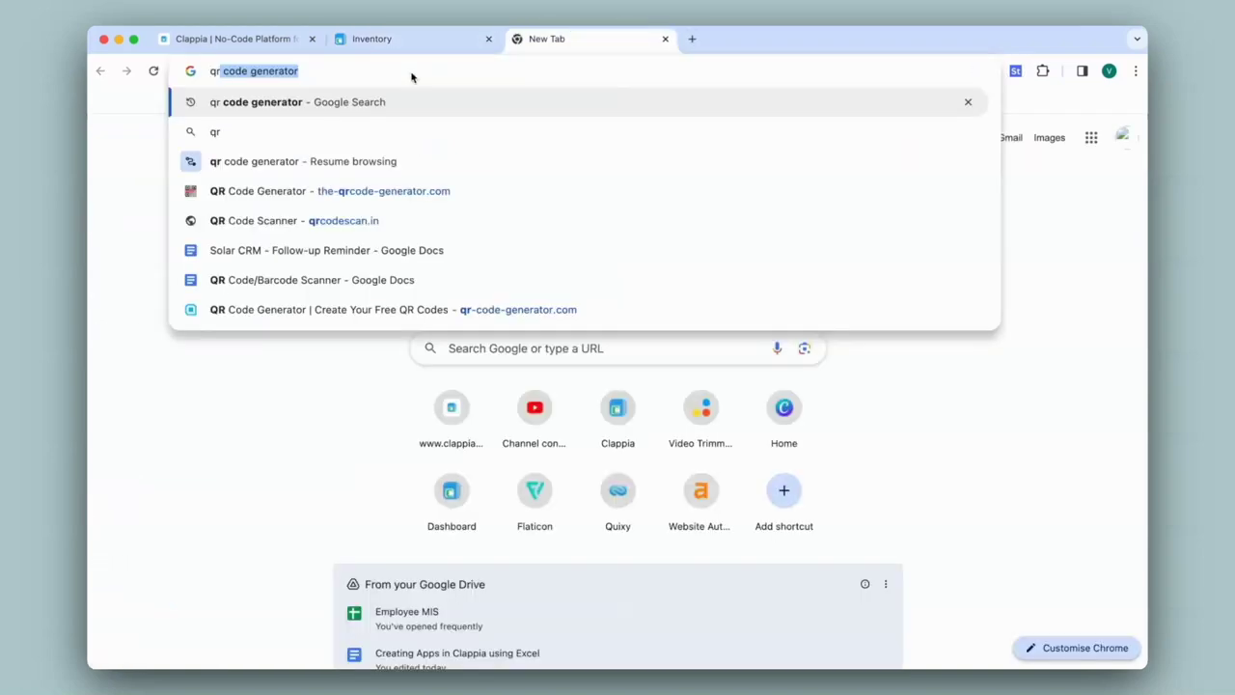
key(Return)
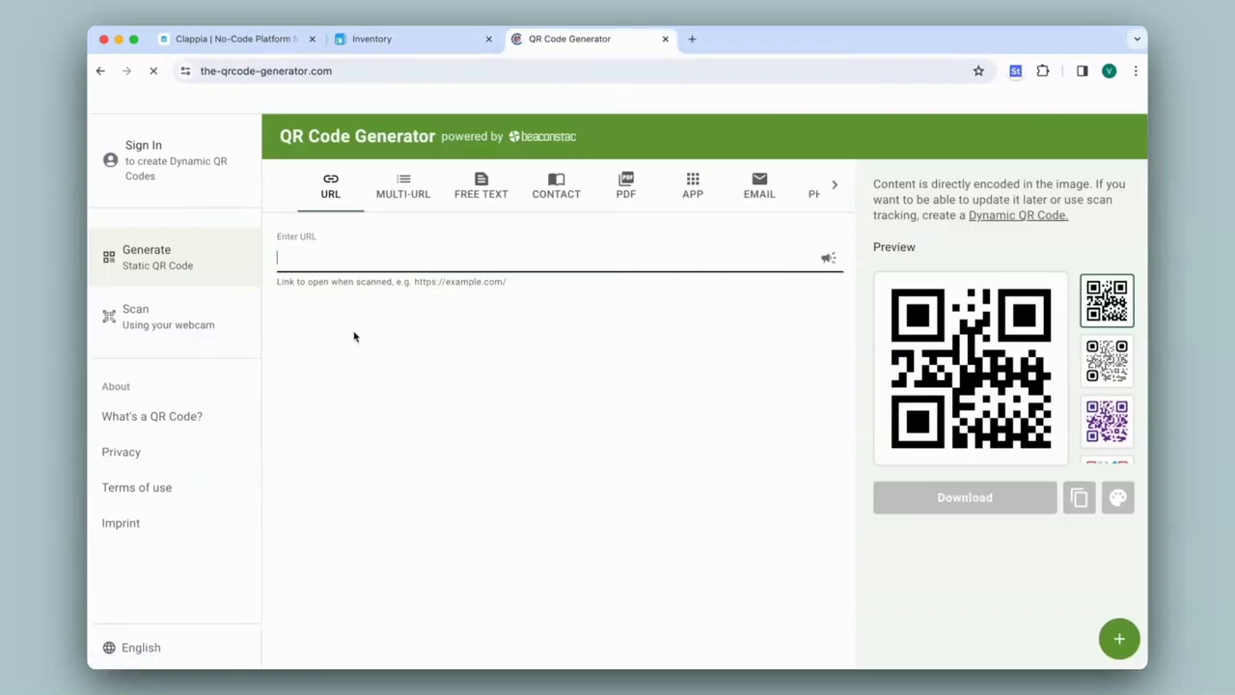
text(clappia.com/app/INV250190?item_code=L-hp001&item_type=Laptop&brandmake=HP&price=70000)
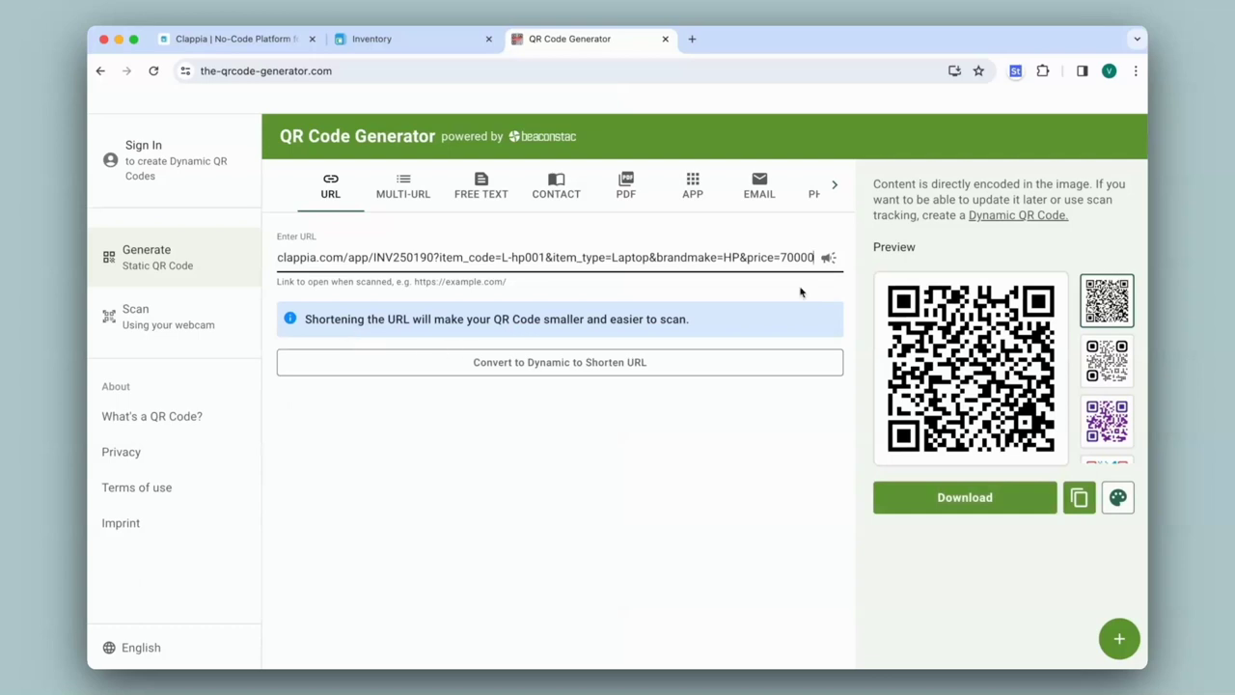
click(938, 500)
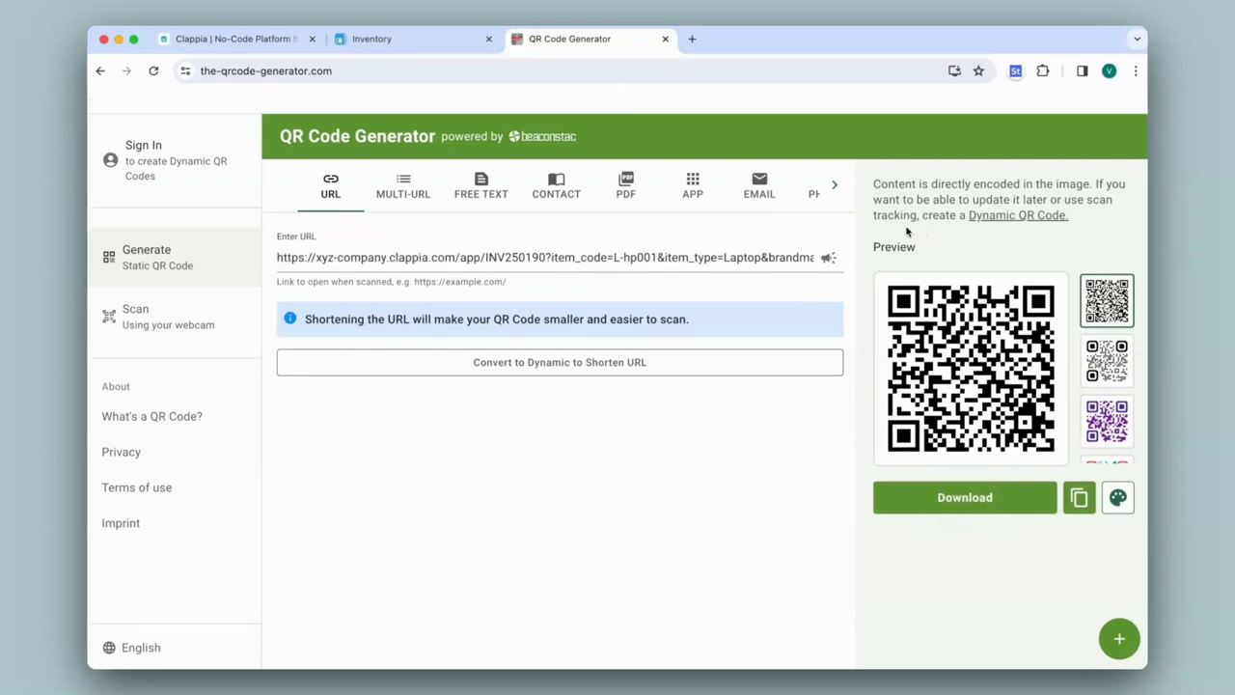
click(666, 39)
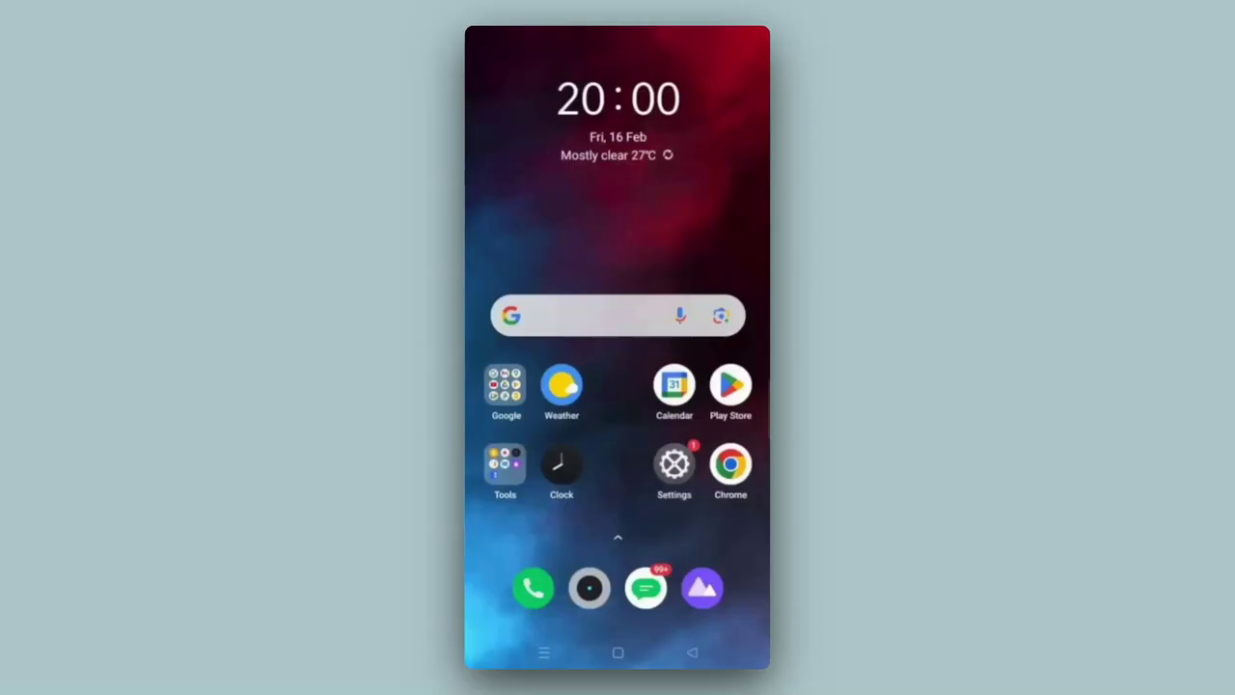
Step: Scan the QR code with Google Lens and open its link in Clappia
click(721, 316)
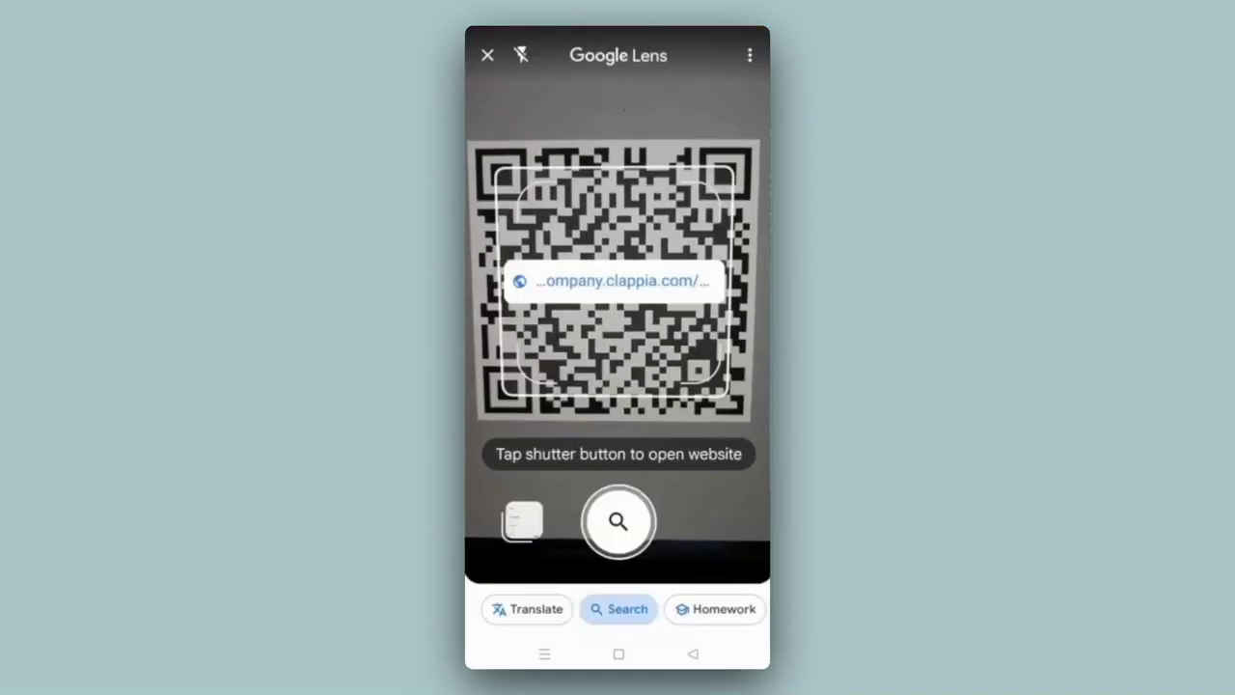
click(617, 521)
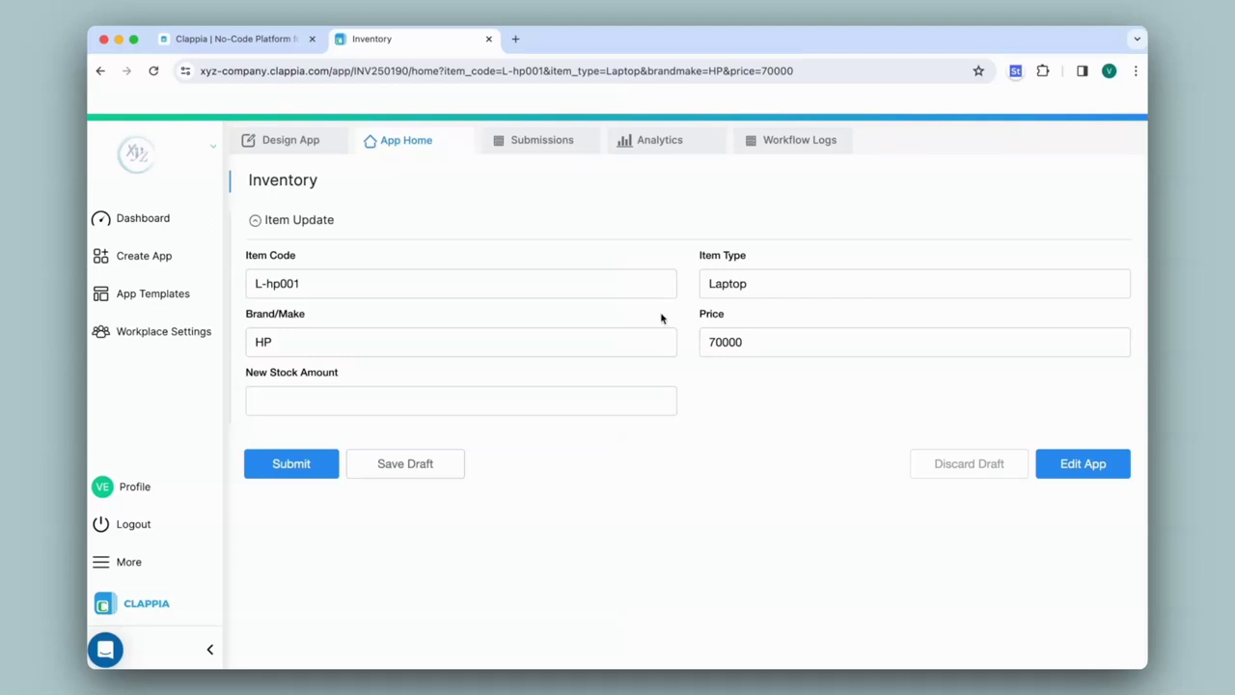
Step: Switch to the Inventory app's Design App editor to view the Item Update section
click(292, 150)
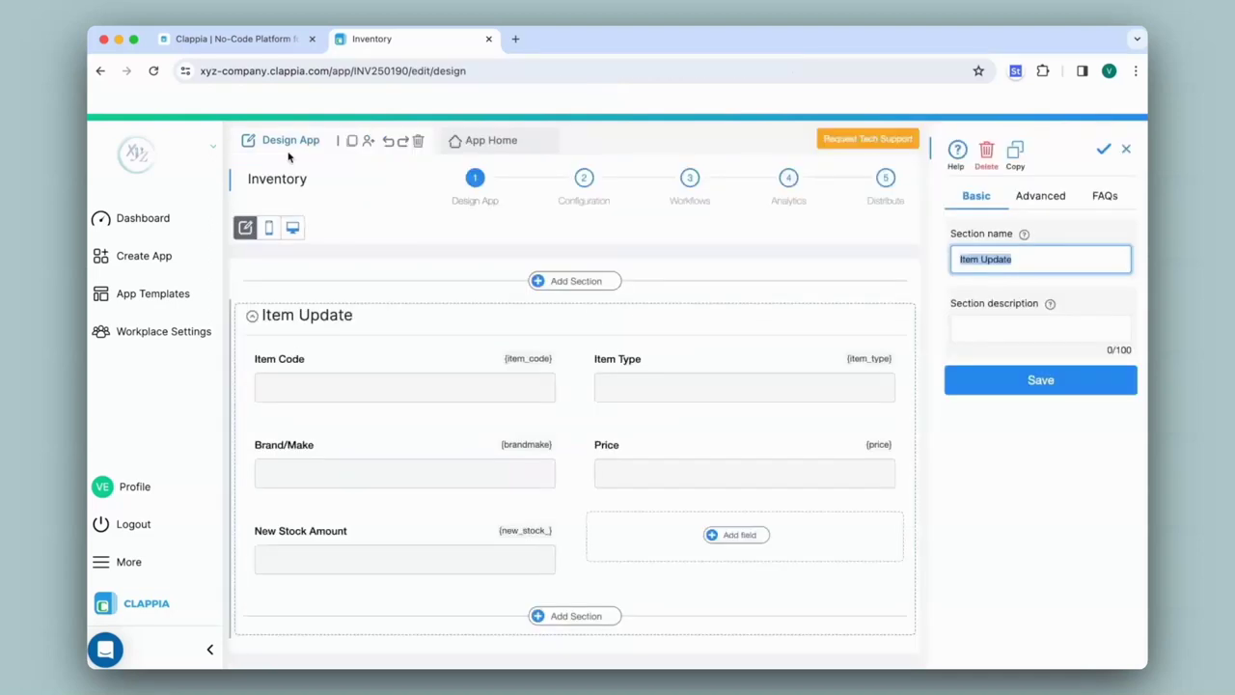